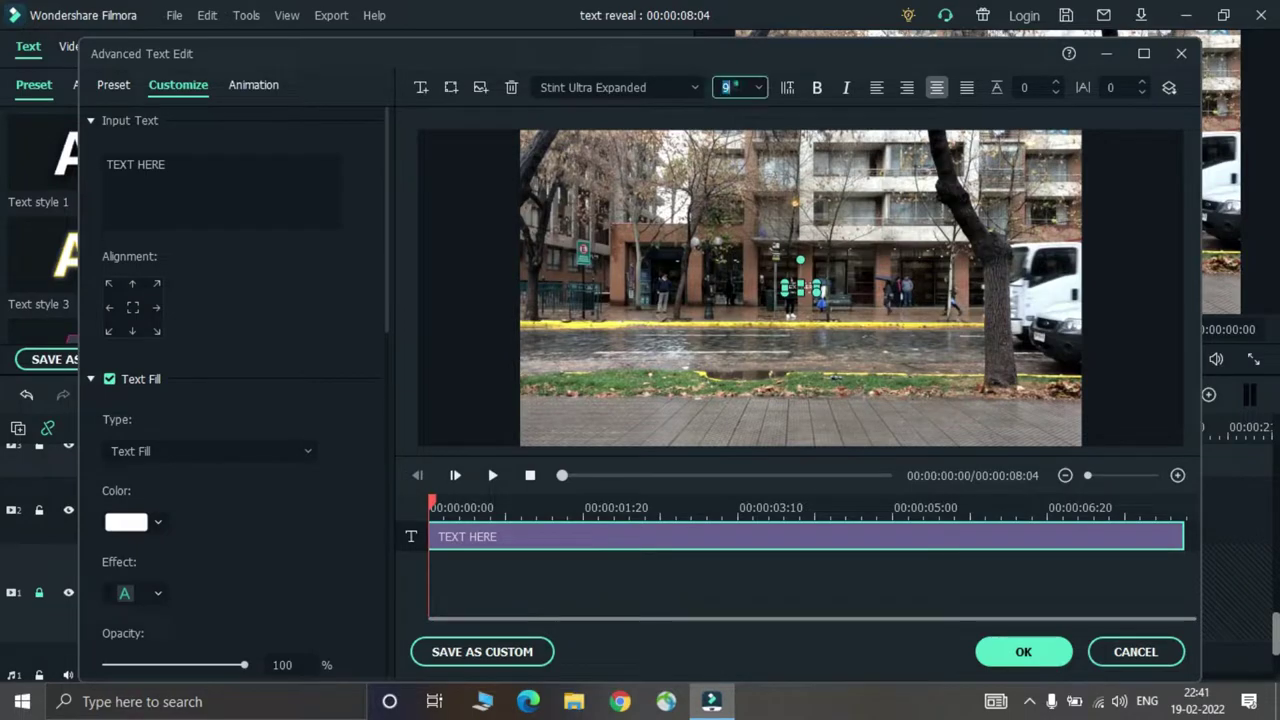
# Step: Try the Trebuchet MS Negreta font on the title text
pyautogui.click(652, 87)
pyautogui.scroll(-10, 652, 87)
pyautogui.scroll(-5, 653, 92)
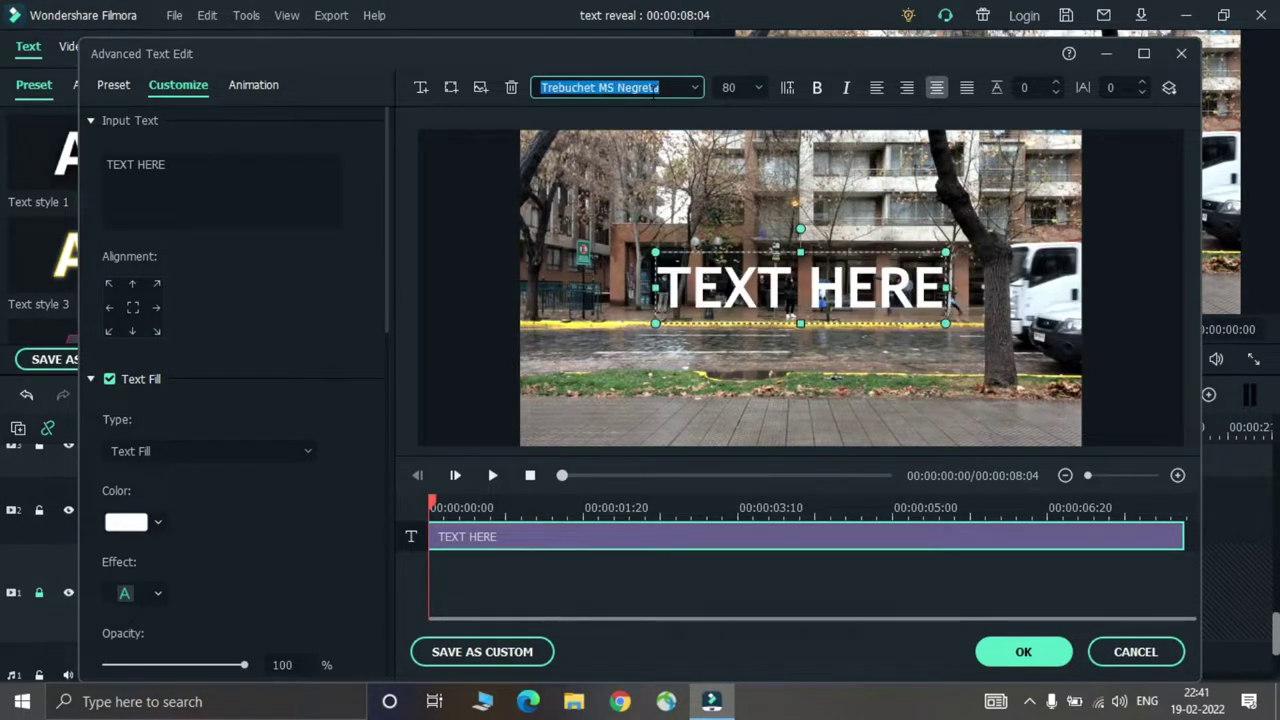
# Step: Replace the placeholder title text with WALKING
pyautogui.click(284, 175)
pyautogui.write('A')
pyautogui.hotkey('ctrl', 'a')
pyautogui.press('BackSpace')
pyautogui.write('Wal')
pyautogui.press('BackSpace')
pyautogui.press('BackSpace')
pyautogui.write('ALKINH')
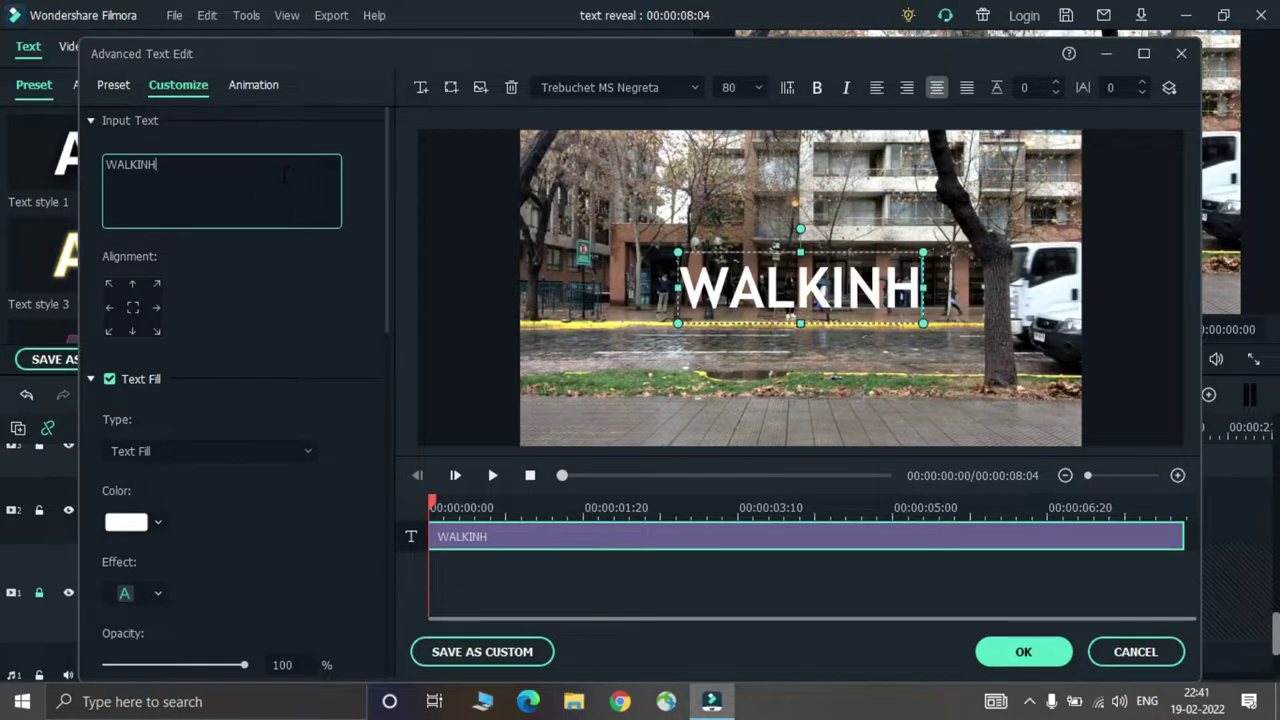
pyautogui.press('BackSpace')
pyautogui.write('G')
# Step: Set the title font to Tahoma Negreta and apply the advanced text edits
pyautogui.click(638, 88)
pyautogui.scroll(5, 638, 88)
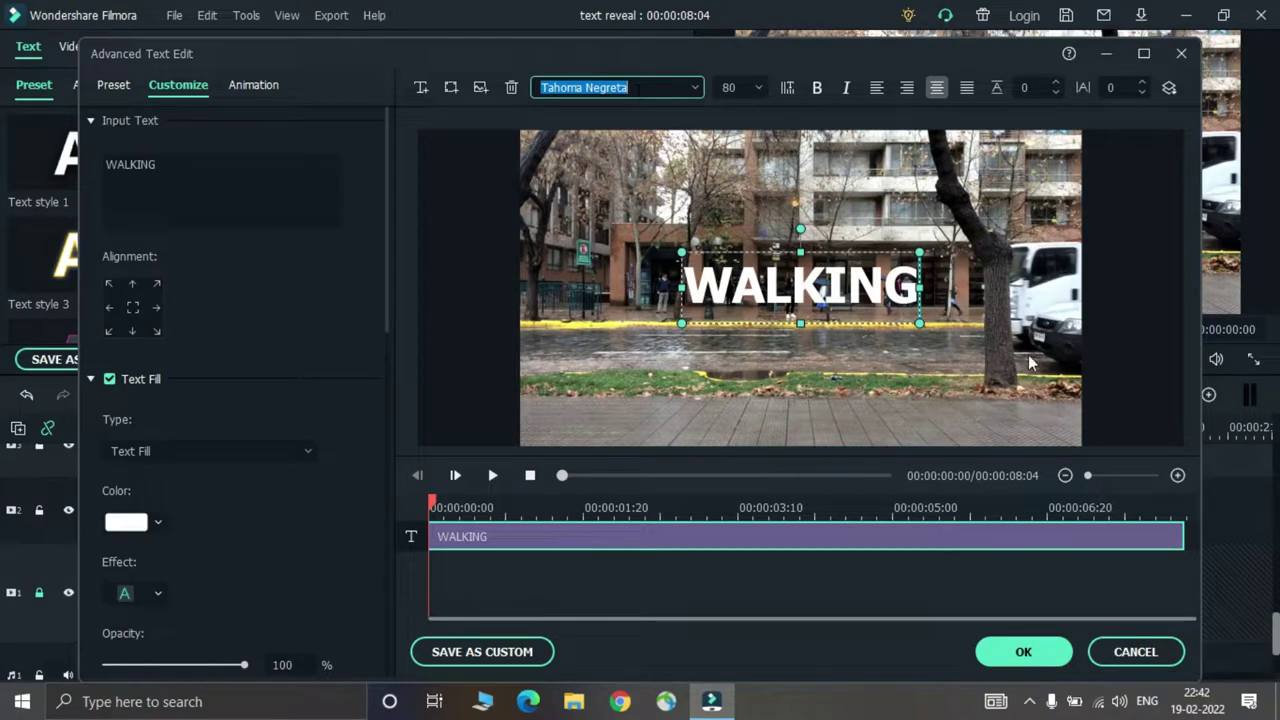
pyautogui.click(1011, 640)
# Step: Move the WALKING title slightly lower over the walking person at 00:00:03:17 and apply the change
pyautogui.moveTo(88, 425); pyautogui.dragTo(230, 433)
pyautogui.click(271, 428)
pyautogui.click(997, 165)
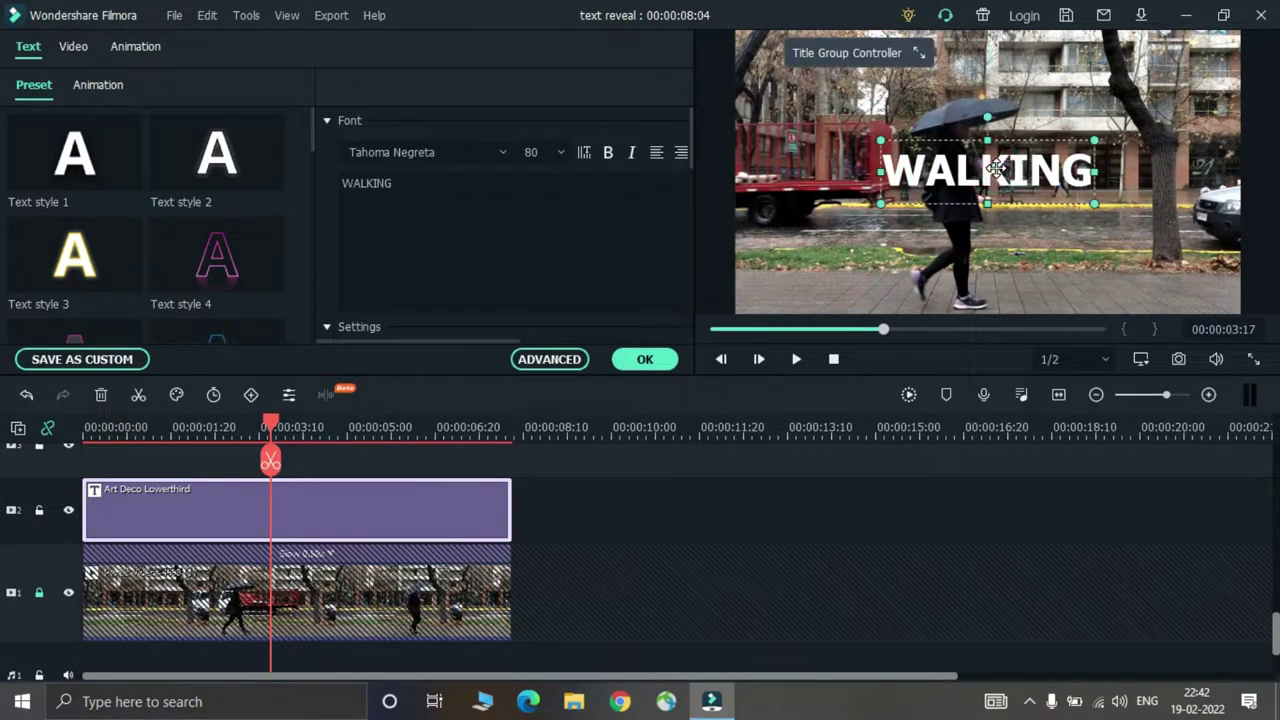
pyautogui.moveTo(997, 165); pyautogui.dragTo(997, 185)
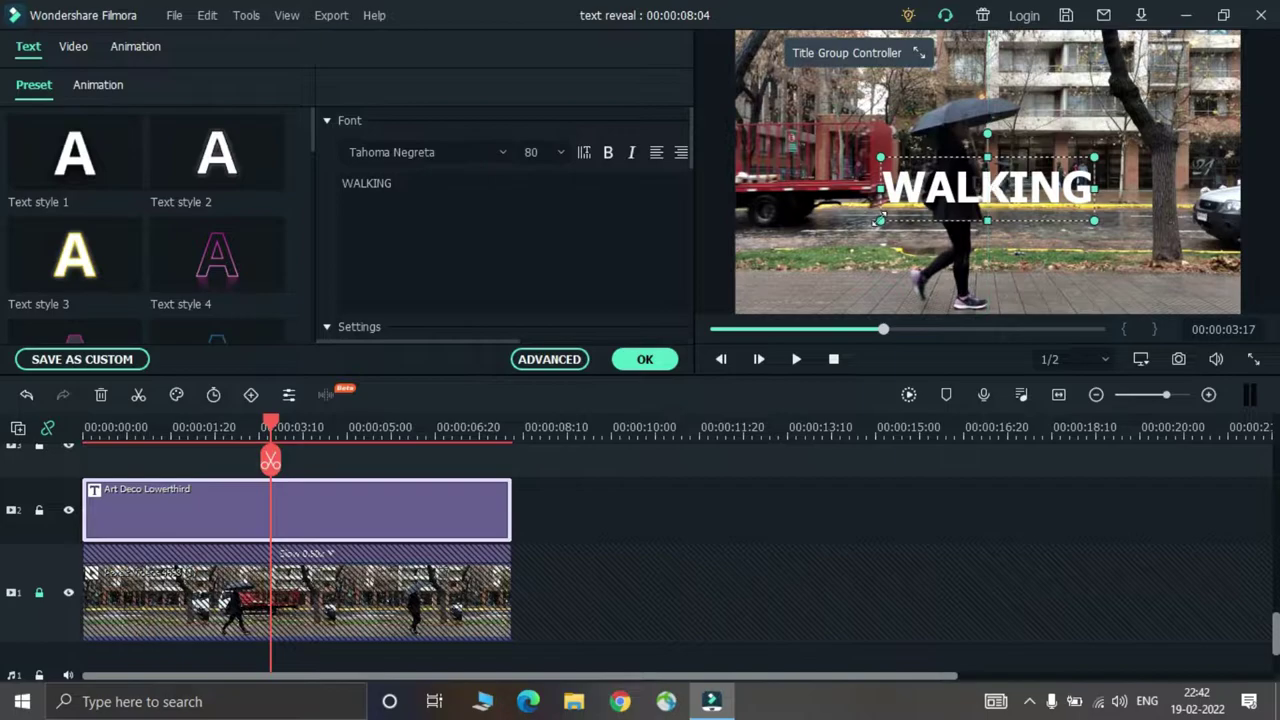
pyautogui.click(645, 359)
# Step: Add the Green sample color on track 3 from the timeline start and extend it to the end of the title clip
pyautogui.click(35, 60)
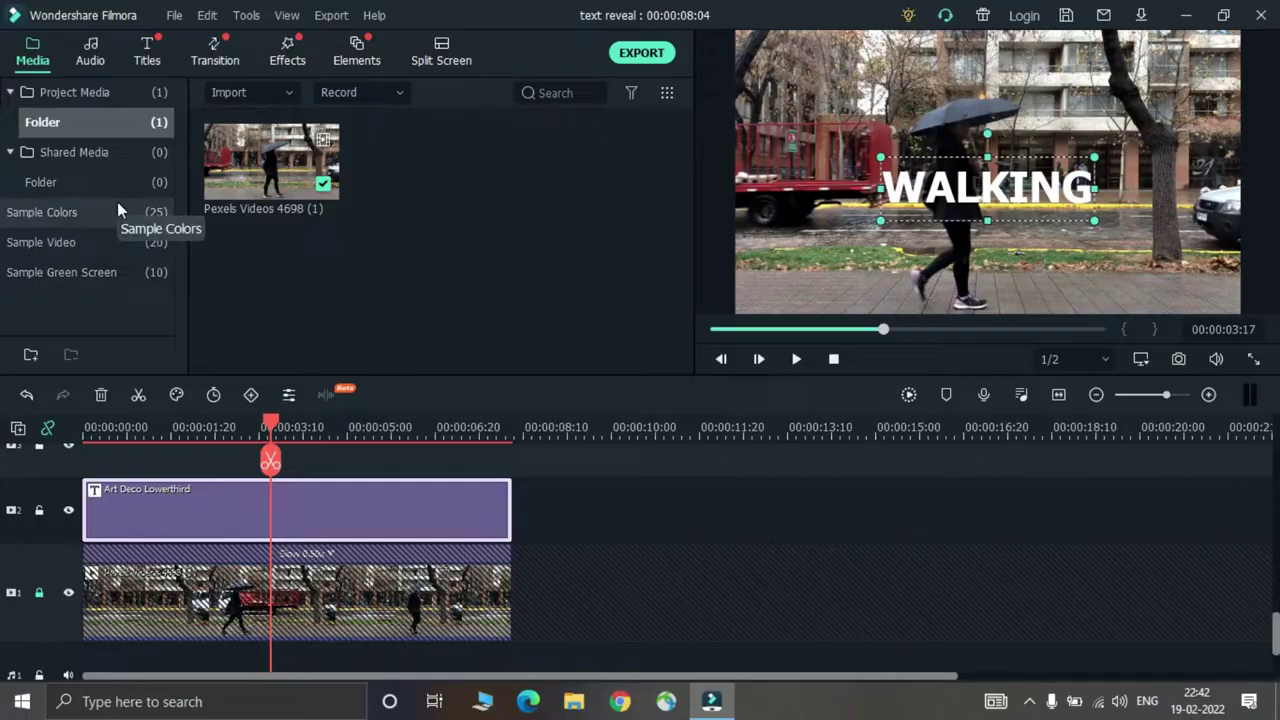
pyautogui.click(117, 206)
pyautogui.scroll(-5, 686, 150)
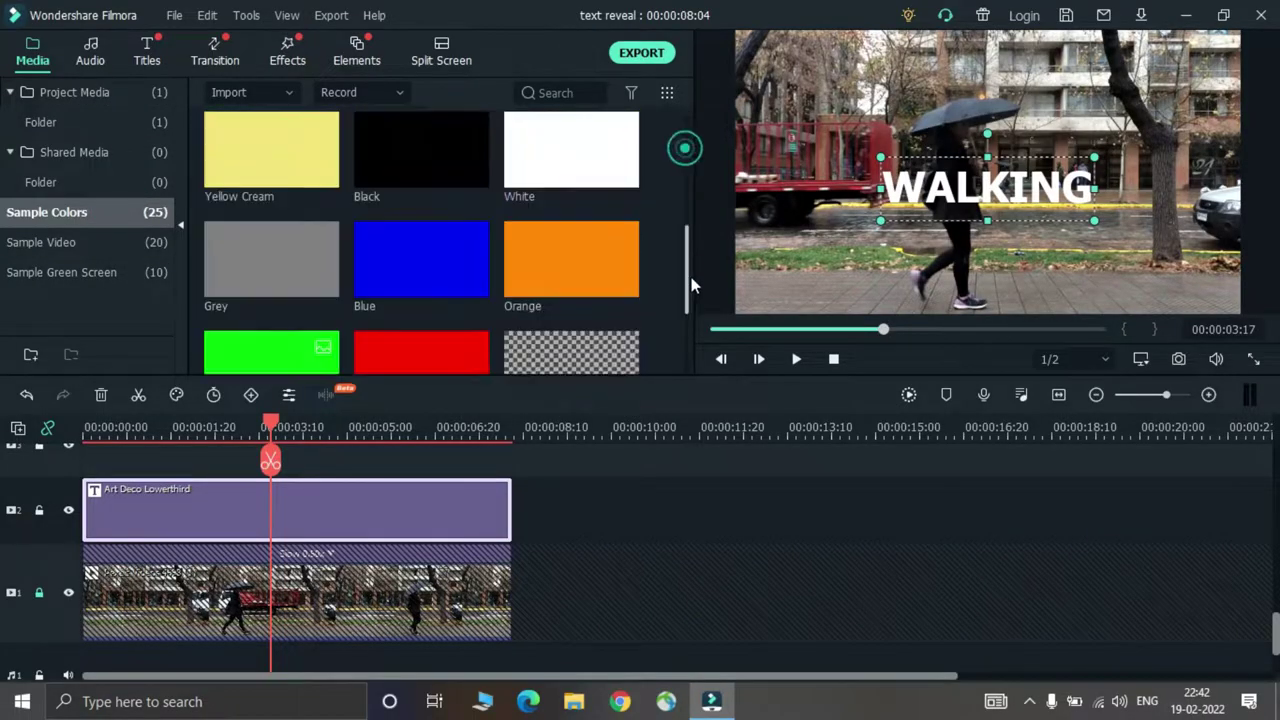
pyautogui.moveTo(231, 432); pyautogui.dragTo(66, 463)
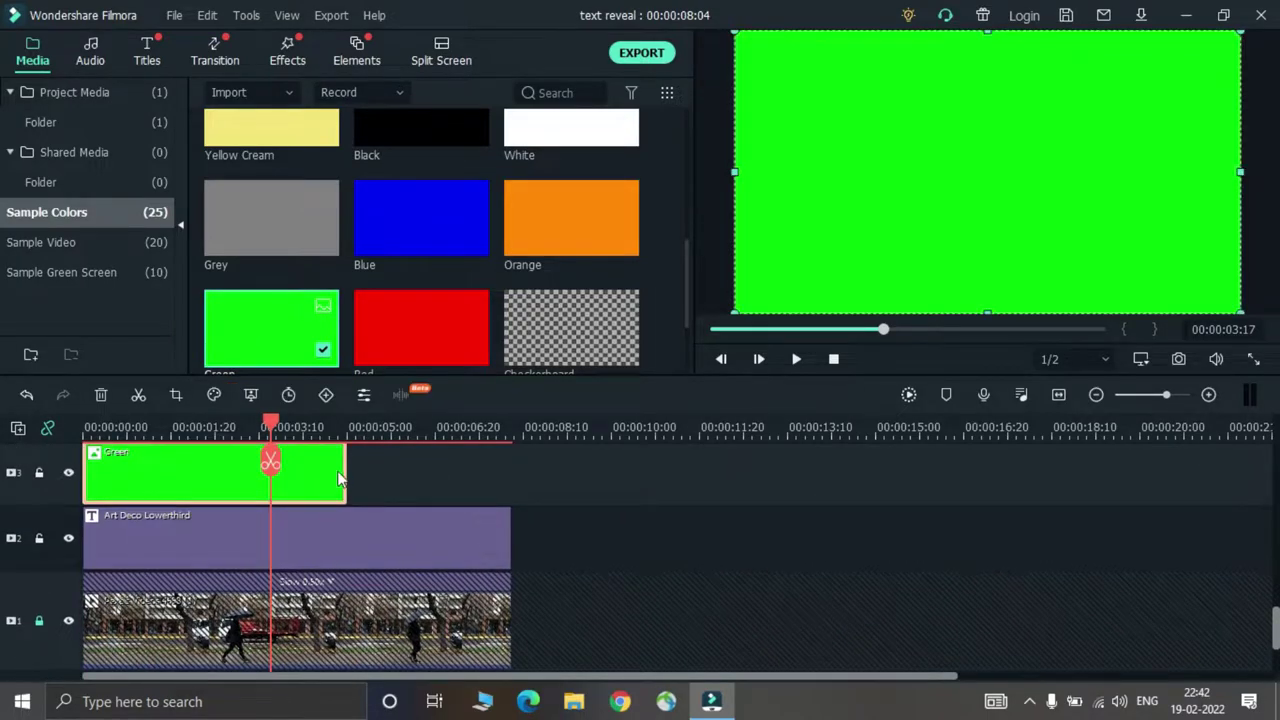
pyautogui.moveTo(343, 470); pyautogui.dragTo(514, 470)
# Step: Shrink the green image to a bar just covering the WALKING title and set its opacity to 38.85%
pyautogui.doubleClick(333, 461)
pyautogui.moveTo(988, 31); pyautogui.dragTo(988, 166)
pyautogui.moveTo(988, 309); pyautogui.dragTo(984, 203)
pyautogui.moveTo(735, 189); pyautogui.dragTo(873, 189)
pyautogui.moveTo(1240, 189); pyautogui.dragTo(1098, 195)
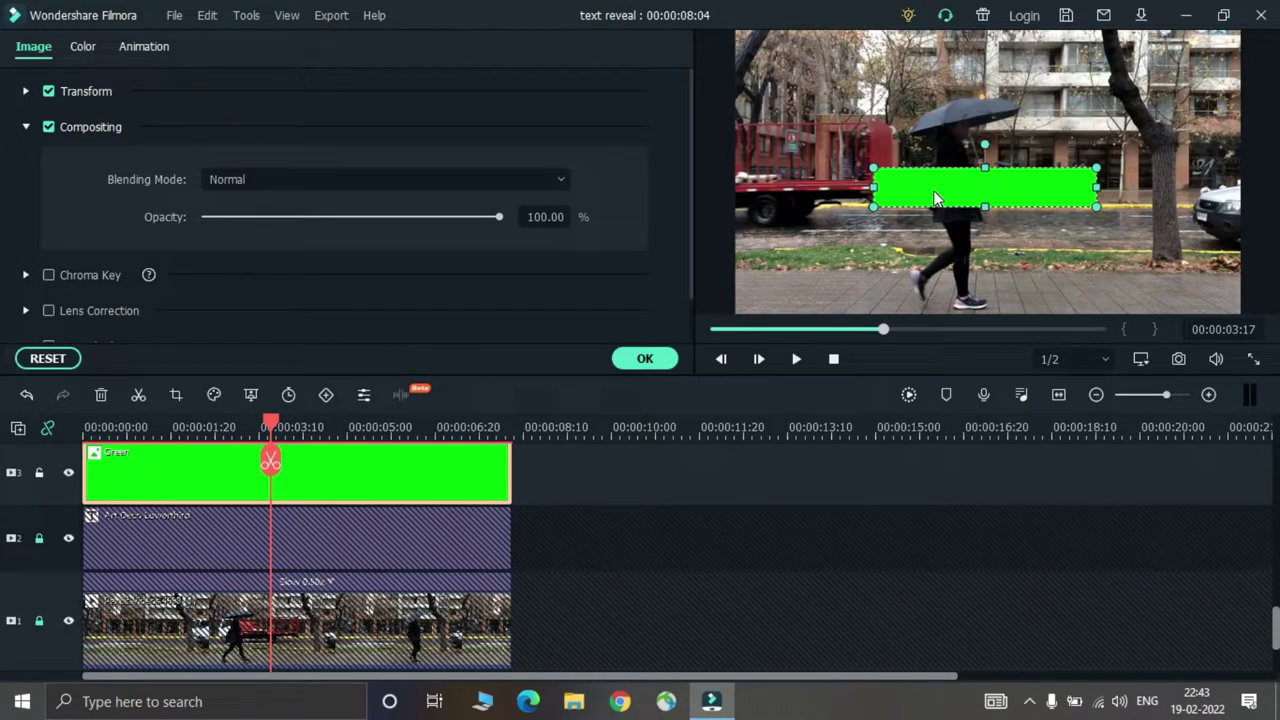
pyautogui.moveTo(492, 214); pyautogui.dragTo(320, 211)
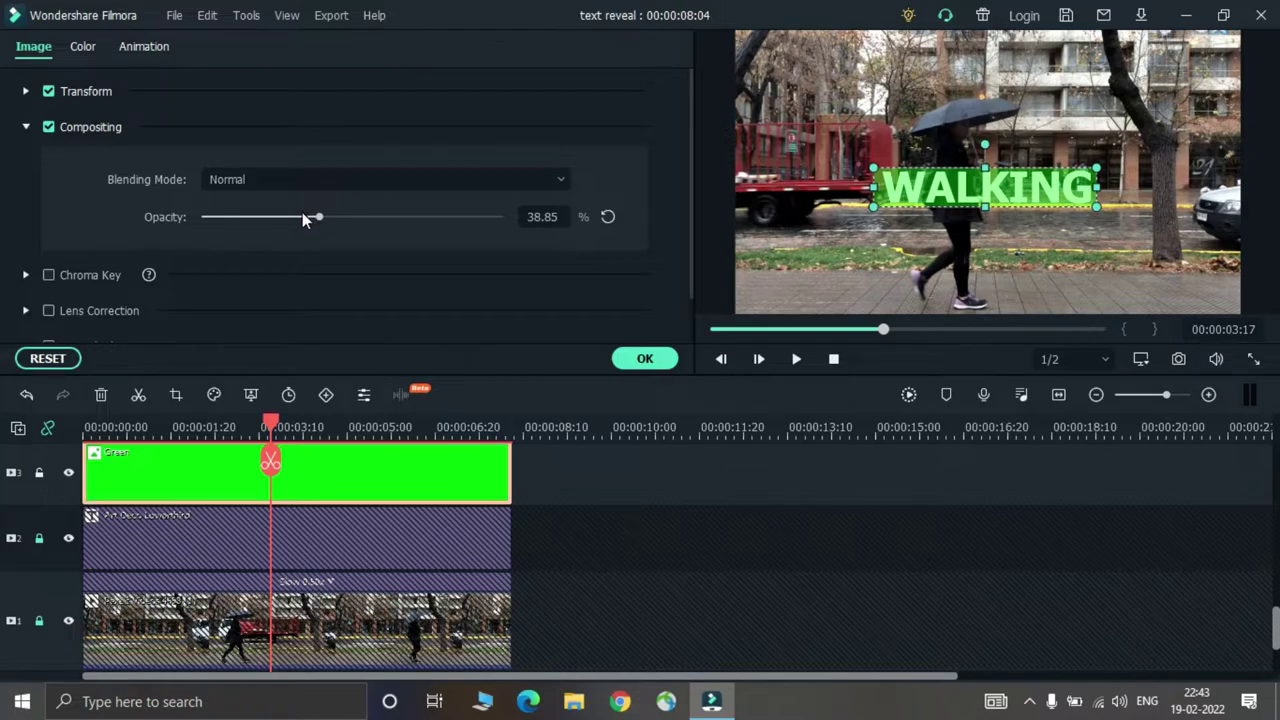
pyautogui.click(644, 358)
# Step: Set the preview zoom level to 75% and show the beginning of the WALKING title
pyautogui.click(1140, 360)
pyautogui.moveTo(1120, 467)
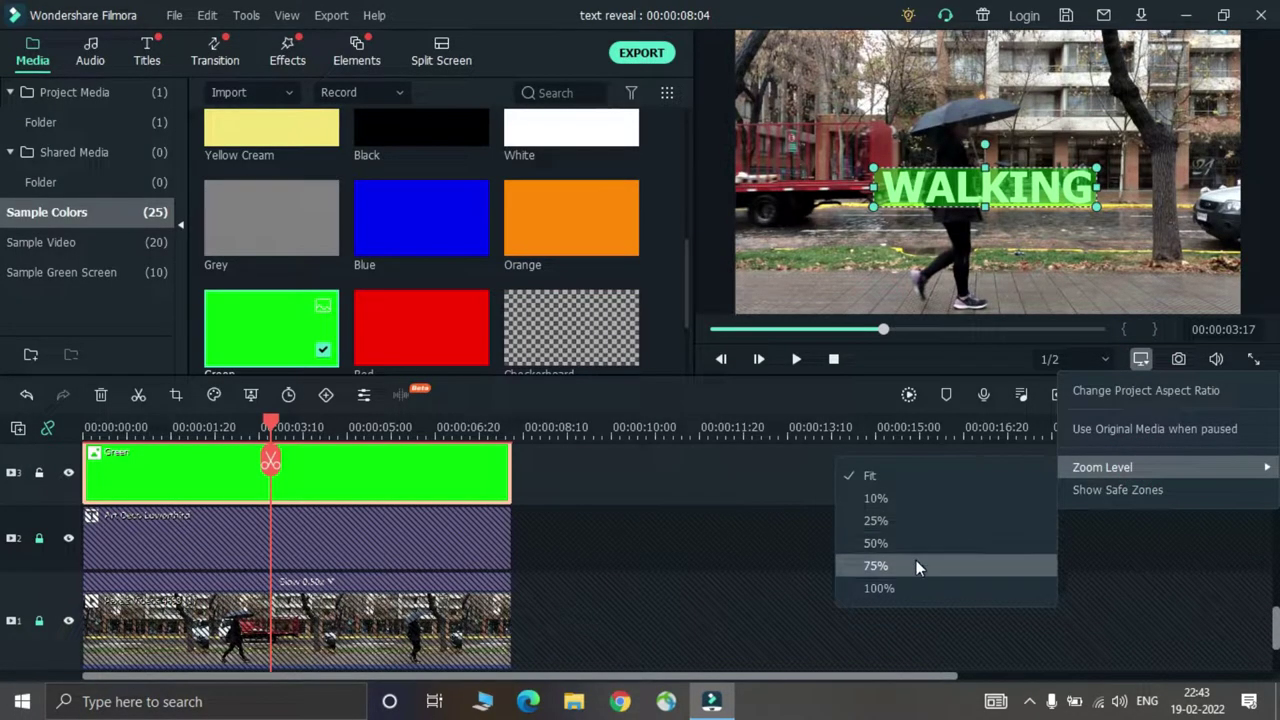
pyautogui.click(916, 567)
pyautogui.moveTo(815, 247); pyautogui.dragTo(765, 231)
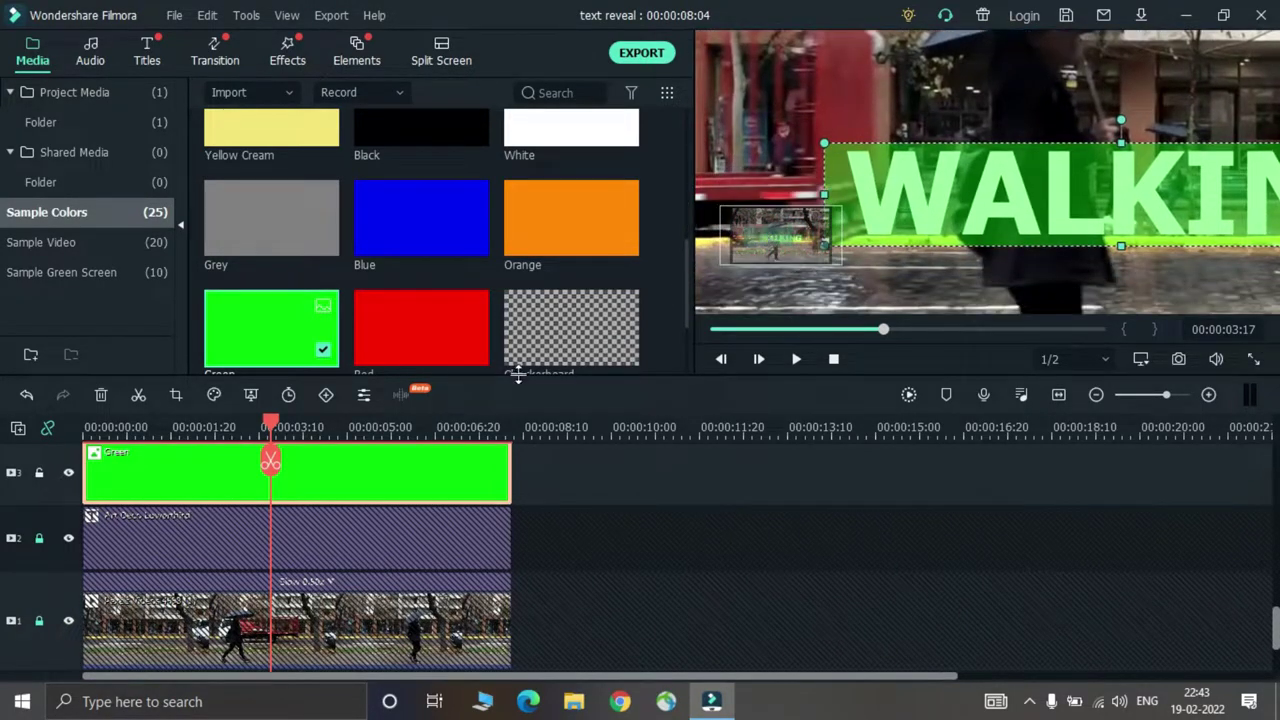
# Step: Add a custom animation keyframe to the green clip at 00:00:00:00
pyautogui.moveTo(258, 427); pyautogui.dragTo(95, 427)
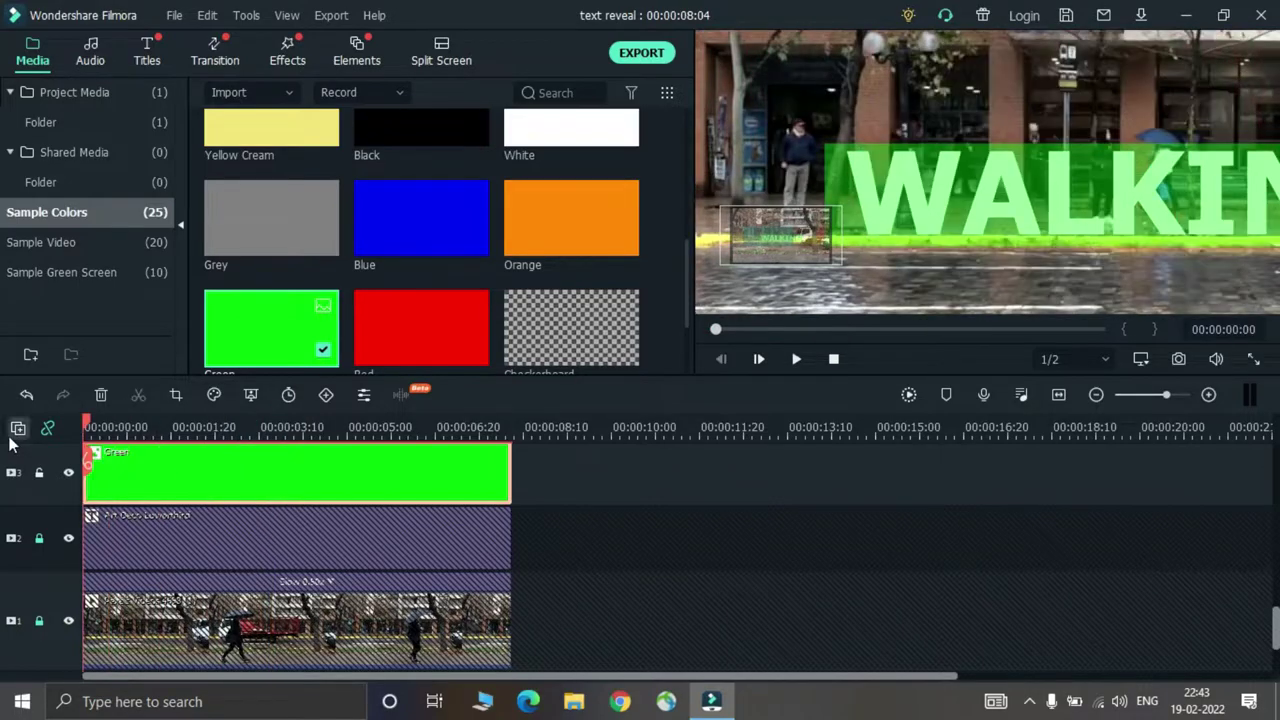
pyautogui.doubleClick(153, 471)
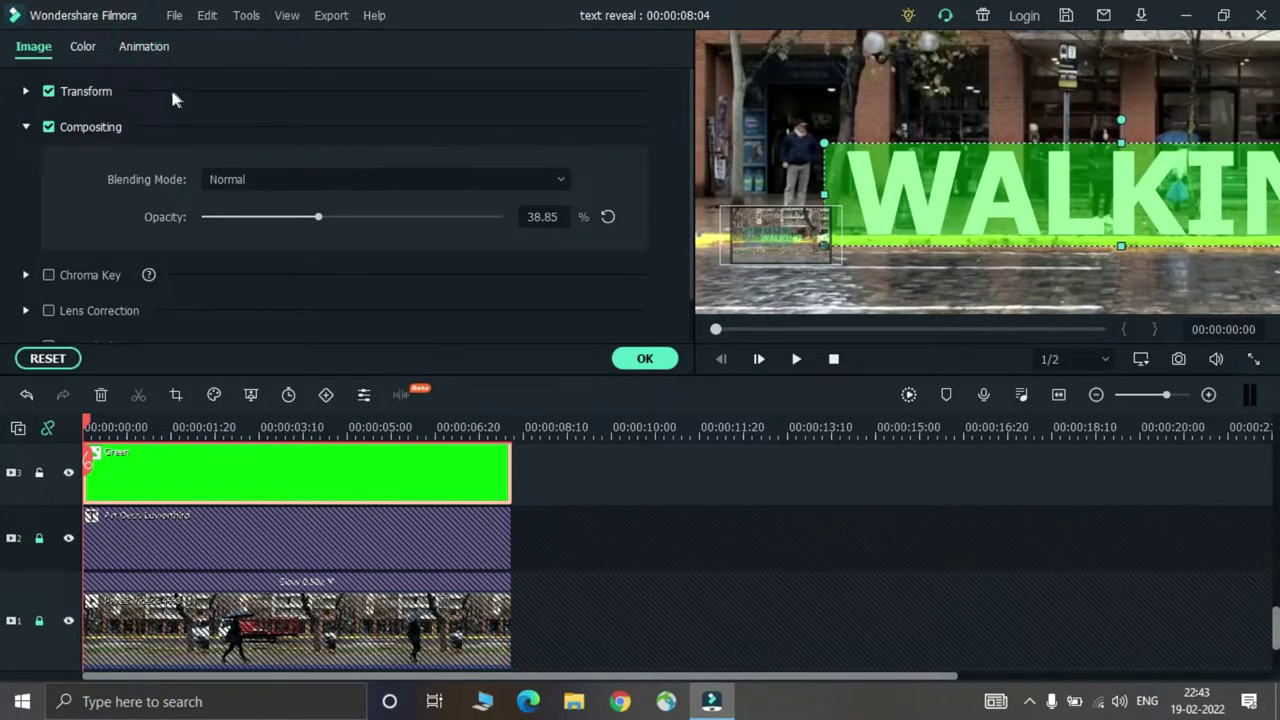
pyautogui.click(150, 47)
pyautogui.click(256, 159)
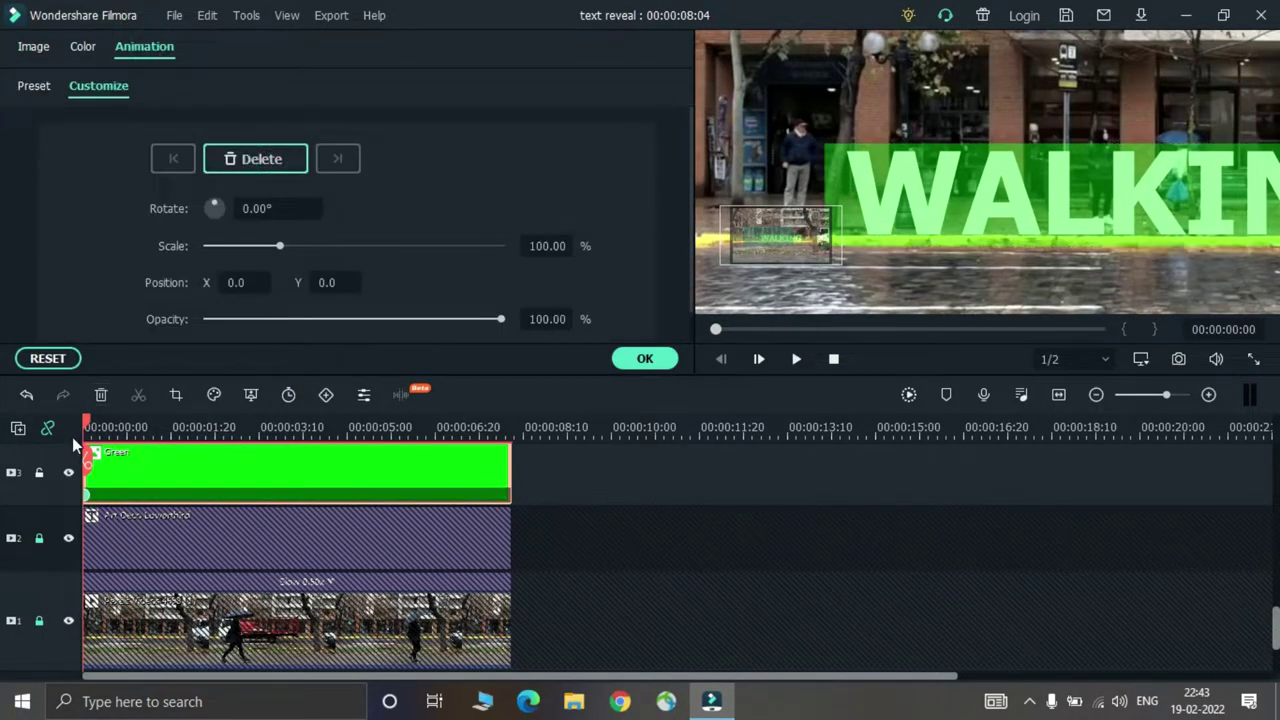
# Step: Keyframe the green bar at 00:00:03:12 by shifting it right to position X 75, along the person's back
pyautogui.moveTo(86, 428); pyautogui.dragTo(885, 372)
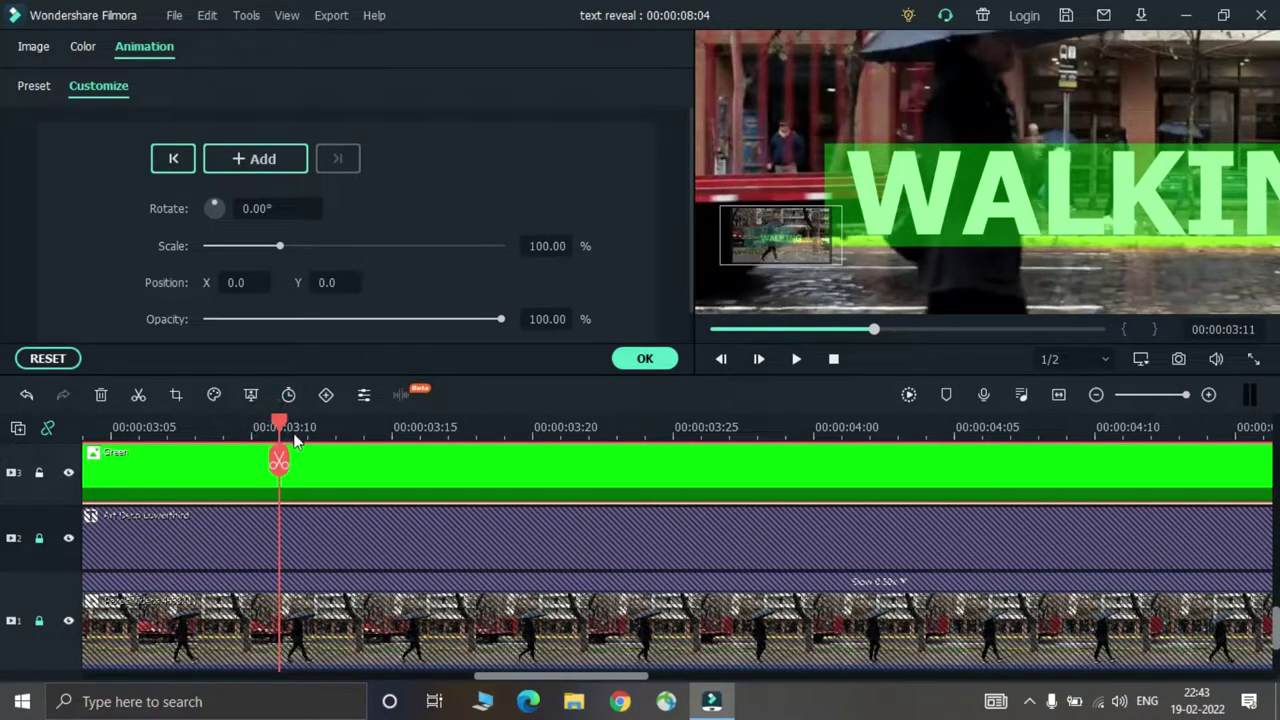
pyautogui.moveTo(295, 440); pyautogui.dragTo(320, 442)
pyautogui.click(356, 457)
pyautogui.hotkey('alt', 'Right')
pyautogui.press('Right')
pyautogui.press('Right')
pyautogui.press('Right')
pyautogui.press('Right')
pyautogui.press('Right')
pyautogui.press('Right')
pyautogui.press('Right')
pyautogui.press('Right')
pyautogui.press('Right')
pyautogui.press('Right')
pyautogui.press('Right')
pyautogui.press('Right')
pyautogui.press('Right')
pyautogui.press('Right')
pyautogui.press('Right')
pyautogui.press('Right')
pyautogui.press('Right')
pyautogui.press('Right')
pyautogui.press('Right')
pyautogui.press('Right')
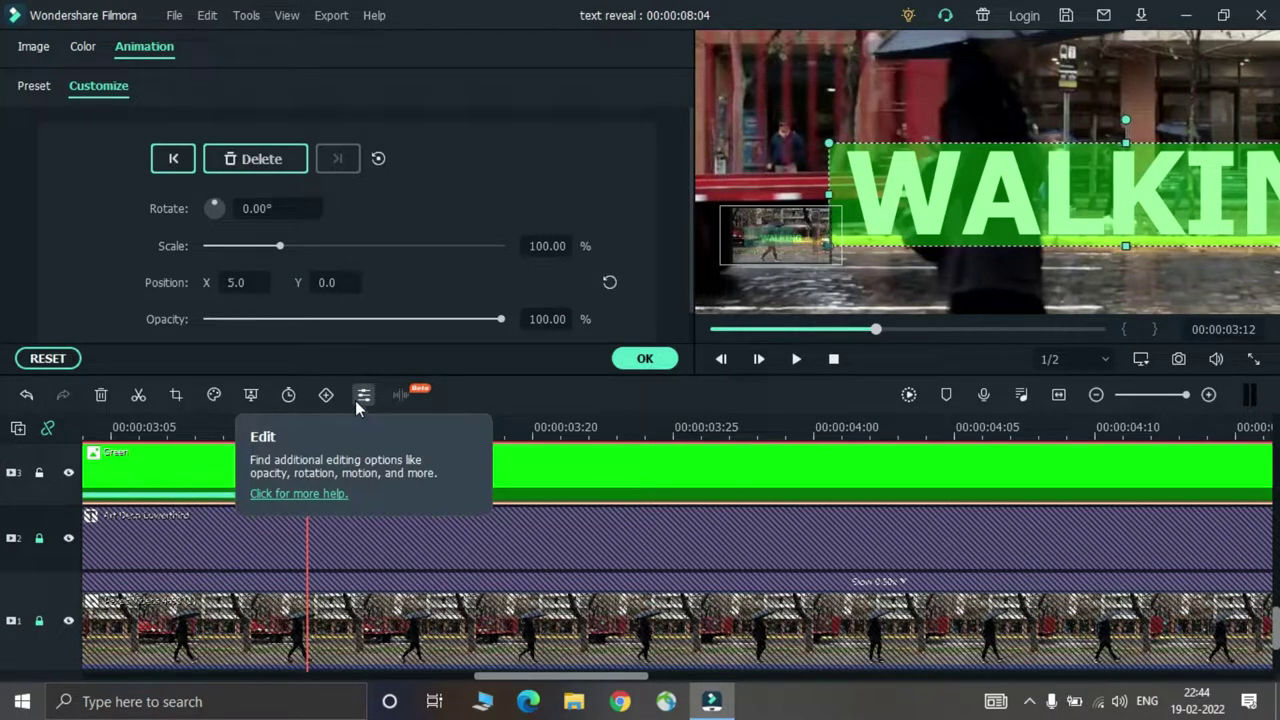
pyautogui.press('Right')
pyautogui.press('Right')
pyautogui.press('Right')
pyautogui.press('Right')
pyautogui.press('Right')
pyautogui.press('Right')
pyautogui.press('Right')
pyautogui.press('Right')
pyautogui.press('Right')
pyautogui.press('Right')
pyautogui.press('Right')
pyautogui.press('Right')
pyautogui.press('Right')
pyautogui.press('Right')
pyautogui.press('Right')
pyautogui.press('Right')
pyautogui.press('Right')
pyautogui.press('Right')
pyautogui.press('Right')
pyautogui.press('Right')
pyautogui.press('Right')
pyautogui.press('Right')
pyautogui.press('Right')
pyautogui.press('Right')
pyautogui.press('Right')
pyautogui.press('Right')
pyautogui.press('Right')
pyautogui.press('Right')
pyautogui.press('Right')
pyautogui.press('Right')
pyautogui.press('Right')
pyautogui.press('Right')
pyautogui.press('Right')
pyautogui.press('Right')
pyautogui.press('Right')
pyautogui.press('Right')
pyautogui.press('Right')
pyautogui.press('Right')
pyautogui.press('Right')
pyautogui.press('Right')
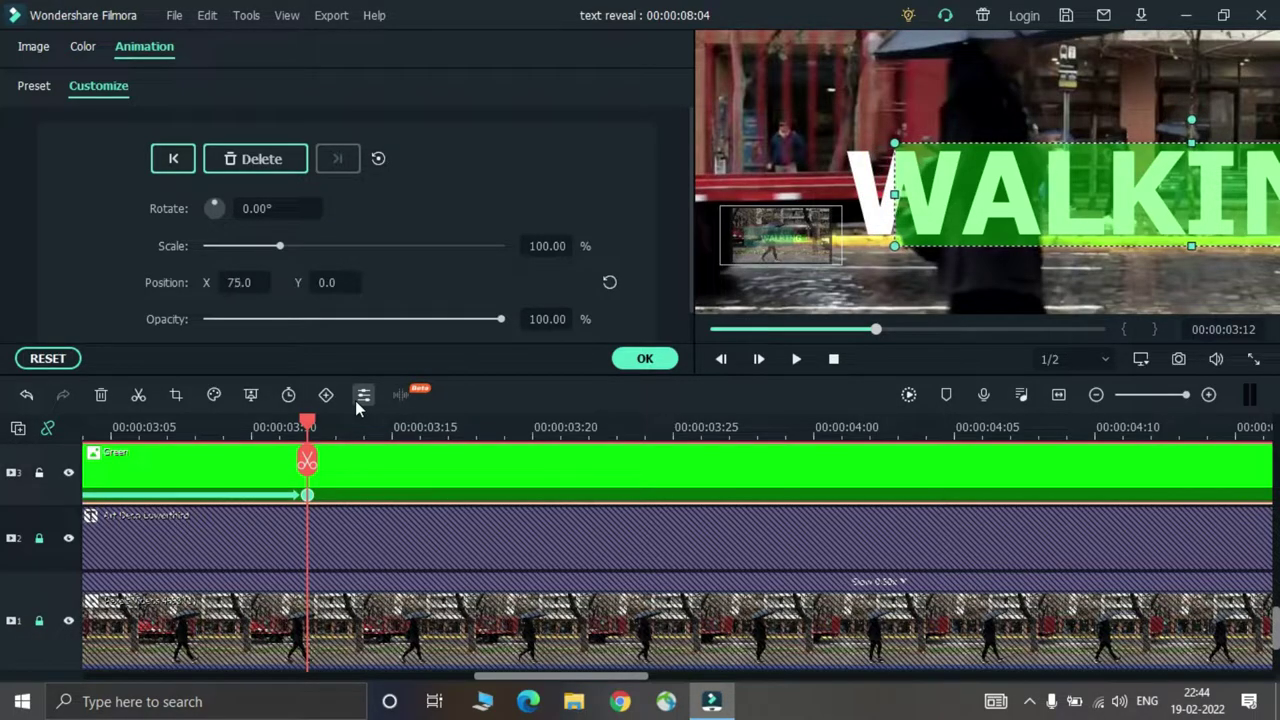
# Step: Keyframe the green bar at 00:00:03:18 by shifting it right to position X 134, uncovering the letter W
pyautogui.moveTo(309, 430); pyautogui.dragTo(483, 470)
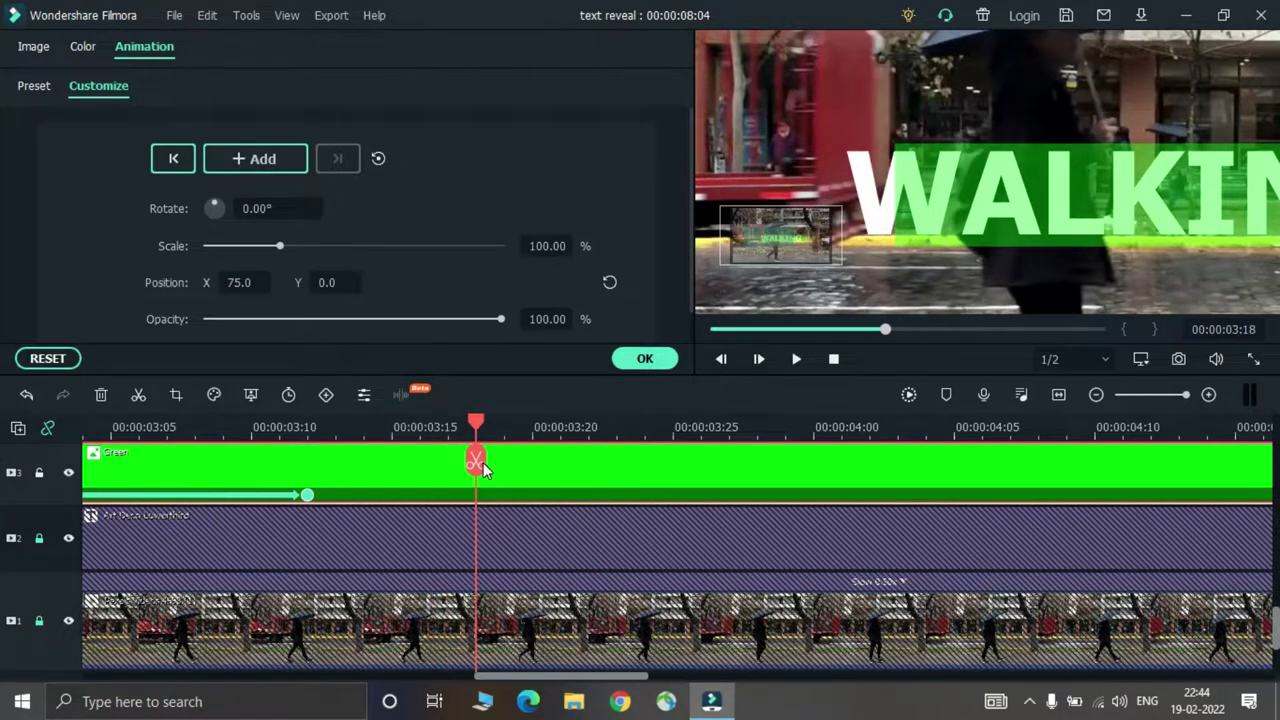
pyautogui.hotkey('alt', 'Right')
pyautogui.hotkey('alt', 'Right')
pyautogui.hotkey('alt', 'Right')
pyautogui.hotkey('alt', 'Right')
pyautogui.hotkey('alt', 'Right')
pyautogui.hotkey('alt', 'Right')
pyautogui.hotkey('alt', 'Right')
pyautogui.hotkey('alt', 'Right')
pyautogui.hotkey('alt', 'Right')
pyautogui.hotkey('alt', 'Right')
pyautogui.hotkey('alt', 'Right')
pyautogui.hotkey('alt', 'Right')
pyautogui.hotkey('alt', 'Right')
pyautogui.hotkey('alt', 'Right')
pyautogui.hotkey('alt', 'Right')
pyautogui.hotkey('alt', 'Right')
pyautogui.hotkey('alt', 'Right')
pyautogui.hotkey('alt', 'Right')
pyautogui.hotkey('alt', 'Right')
pyautogui.hotkey('alt', 'Right')
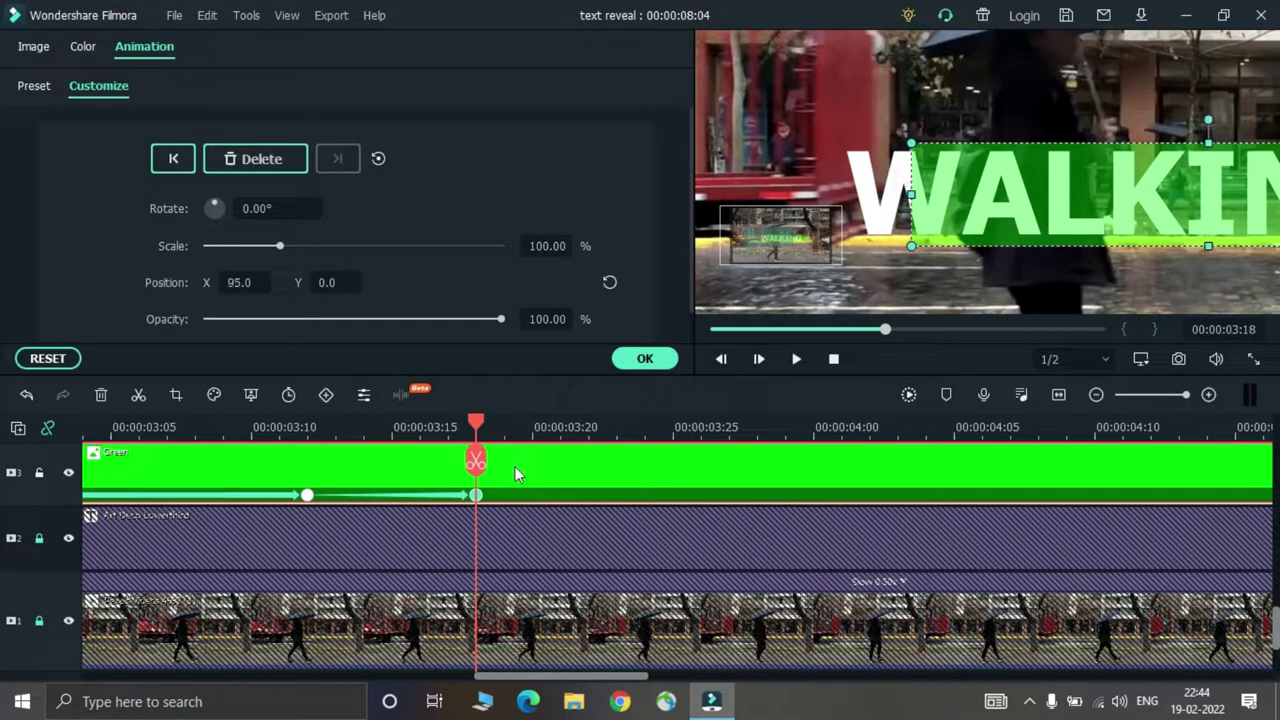
pyautogui.press('Right')
pyautogui.press('Right')
pyautogui.press('Right')
pyautogui.press('Right')
pyautogui.press('Right')
pyautogui.press('Right')
pyautogui.press('Right')
pyautogui.press('Right')
pyautogui.press('Right')
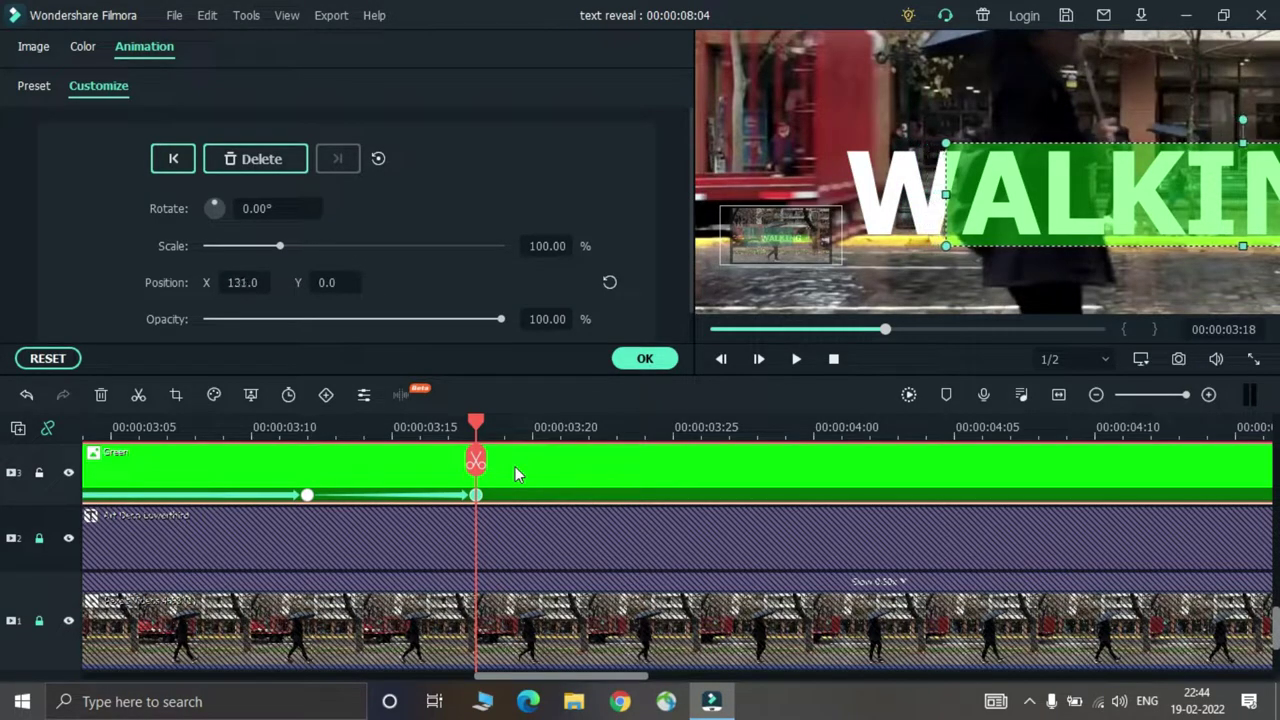
pyautogui.press('Right')
pyautogui.press('Right')
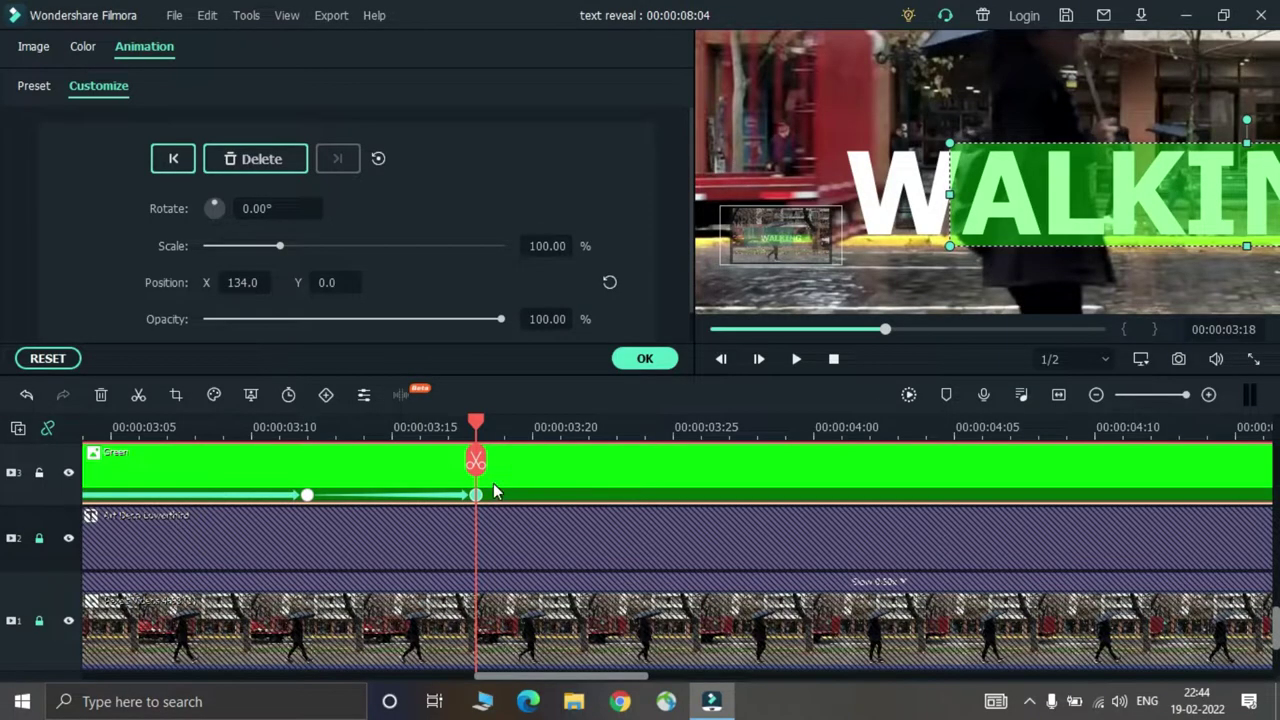
# Step: Keyframe the green bar at 00:00:03:20 by shifting it slightly right along the person's back
pyautogui.click(589, 427)
pyautogui.click(532, 427)
pyautogui.press('Right')
pyautogui.press('Right')
pyautogui.press('Right')
pyautogui.press('Right')
pyautogui.press('Right')
# Step: Keyframe the green bar around 00:00:04:09 by shifting it further right so it follows the person's back
pyautogui.moveTo(534, 430); pyautogui.dragTo(1070, 438)
pyautogui.press('Right')
pyautogui.press('Right')
pyautogui.press('Right')
pyautogui.press('Right')
pyautogui.press('Right')
pyautogui.press('Right')
pyautogui.press('Right')
pyautogui.press('Right')
pyautogui.press('Right')
pyautogui.press('Right')
pyautogui.press('Right')
pyautogui.press('Right')
pyautogui.press('Right')
pyautogui.press('Right')
pyautogui.press('Right')
pyautogui.press('Right')
pyautogui.press('Right')
pyautogui.press('Right')
pyautogui.press('Right')
pyautogui.press('Right')
pyautogui.press('Right')
pyautogui.press('Right')
pyautogui.press('Right')
pyautogui.press('Right')
pyautogui.press('Right')
pyautogui.press('Right')
pyautogui.press('Right')
pyautogui.press('Right')
pyautogui.press('Right')
pyautogui.press('Right')
pyautogui.press('Right')
pyautogui.press('Right')
pyautogui.press('Right')
pyautogui.press('Right')
pyautogui.press('Right')
pyautogui.press('Right')
pyautogui.press('Right')
pyautogui.press('Right')
pyautogui.press('Right')
pyautogui.press('Right')
# Step: Continue the bar's animation past 00:00:04:10, shifting it right behind the person to uncover the middle letters of WALKING
pyautogui.moveTo(561, 676); pyautogui.dragTo(670, 676)
pyautogui.moveTo(337, 427); pyautogui.dragTo(818, 472)
pyautogui.press('Right')
pyautogui.press('Right')
pyautogui.press('Right')
pyautogui.press('Right')
pyautogui.press('Right')
pyautogui.press('Right')
pyautogui.press('Right')
pyautogui.press('Right')
pyautogui.press('Right')
pyautogui.press('Right')
pyautogui.press('Right')
pyautogui.press('Right')
pyautogui.press('Right')
pyautogui.press('Right')
pyautogui.press('Right')
pyautogui.press('Right')
pyautogui.press('Right')
pyautogui.press('Right')
pyautogui.press('Right')
pyautogui.press('Right')
pyautogui.press('Right')
pyautogui.press('Right')
pyautogui.press('Right')
pyautogui.press('Right')
pyautogui.press('Right')
pyautogui.press('Right')
pyautogui.press('Right')
pyautogui.press('Right')
pyautogui.press('Right')
pyautogui.press('Right')
pyautogui.press('Right')
pyautogui.press('Right')
pyautogui.press('Right')
pyautogui.press('Right')
pyautogui.press('Right')
pyautogui.press('Right')
pyautogui.press('Right')
pyautogui.press('Right')
pyautogui.press('Right')
pyautogui.press('Right')
pyautogui.press('Right')
pyautogui.press('Right')
pyautogui.press('Right')
pyautogui.press('Right')
pyautogui.press('Right')
pyautogui.press('Right')
pyautogui.press('Right')
pyautogui.press('Right')
pyautogui.press('Right')
pyautogui.press('Right')
pyautogui.press('Right')
pyautogui.press('Right')
pyautogui.press('Right')
pyautogui.press('Right')
pyautogui.press('Right')
pyautogui.press('Right')
pyautogui.press('Right')
pyautogui.press('Right')
pyautogui.press('Right')
pyautogui.press('Right')
pyautogui.press('Right')
pyautogui.press('Right')
pyautogui.press('Right')
pyautogui.press('Right')
pyautogui.press('Right')
pyautogui.press('Right')
pyautogui.press('Right')
pyautogui.press('Right')
pyautogui.press('Right')
pyautogui.press('Right')
pyautogui.press('Right')
pyautogui.press('Right')
pyautogui.press('Right')
pyautogui.press('Right')
# Step: Add further position keyframes to the green bar, keeping its left edge on the person's back towards the title's last letters
pyautogui.moveTo(757, 426); pyautogui.dragTo(843, 450)
pyautogui.press('Right')
pyautogui.press('Right')
pyautogui.press('Right')
pyautogui.press('Right')
pyautogui.press('Right')
pyautogui.press('Right')
pyautogui.press('Right')
pyautogui.press('Right')
pyautogui.press('Right')
pyautogui.press('Right')
pyautogui.press('Right')
pyautogui.moveTo(845, 426); pyautogui.dragTo(1178, 450)
pyautogui.press('Right')
pyautogui.press('Right')
pyautogui.press('Right')
pyautogui.press('Right')
pyautogui.press('Right')
pyautogui.press('Right')
pyautogui.press('Right')
pyautogui.press('Right')
pyautogui.press('Right')
pyautogui.press('Right')
pyautogui.press('Right')
pyautogui.press('Right')
pyautogui.press('Right')
pyautogui.press('Right')
pyautogui.press('Right')
pyautogui.press('Right')
pyautogui.press('Right')
pyautogui.press('Right')
pyautogui.press('Right')
pyautogui.press('Right')
# Step: Keyframe the green bar at 00:00:05:17 by shifting it right to position X 628, uncovering the final letter G
pyautogui.moveTo(670, 676); pyautogui.dragTo(804, 676)
pyautogui.moveTo(279, 426); pyautogui.dragTo(572, 463)
pyautogui.press('Right')
pyautogui.press('Right')
pyautogui.press('Right')
pyautogui.press('Right')
pyautogui.press('Right')
pyautogui.press('Right')
pyautogui.press('Right')
pyautogui.press('Right')
pyautogui.press('Right')
pyautogui.press('Right')
pyautogui.press('Right')
pyautogui.press('Right')
pyautogui.press('Right')
pyautogui.press('Right')
pyautogui.press('Right')
pyautogui.press('Right')
pyautogui.press('Right')
pyautogui.press('Right')
pyautogui.press('Right')
pyautogui.press('Right')
pyautogui.press('Right')
pyautogui.press('Right')
pyautogui.press('Right')
pyautogui.press('Right')
pyautogui.press('Right')
pyautogui.press('Right')
pyautogui.press('Right')
pyautogui.press('Right')
pyautogui.press('Right')
pyautogui.press('Right')
pyautogui.press('Right')
pyautogui.press('Right')
pyautogui.press('Right')
pyautogui.press('Right')
pyautogui.press('Right')
pyautogui.press('Right')
pyautogui.press('Right')
pyautogui.press('Right')
pyautogui.press('Right')
pyautogui.press('Right')
pyautogui.hotkey('ctrl', 'z')
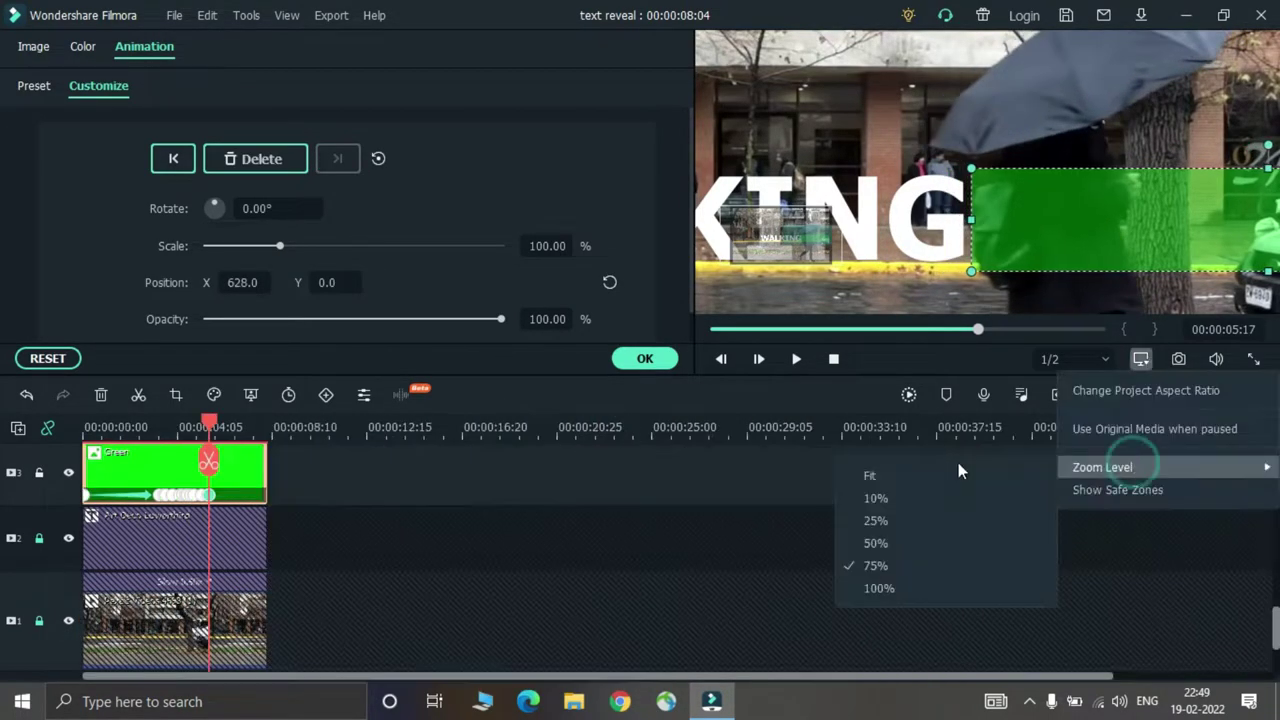
# Step: Fit the whole frame in the preview and review the bar's motion over the WALKING title in full screen
pyautogui.click(955, 474)
pyautogui.click(1253, 358)
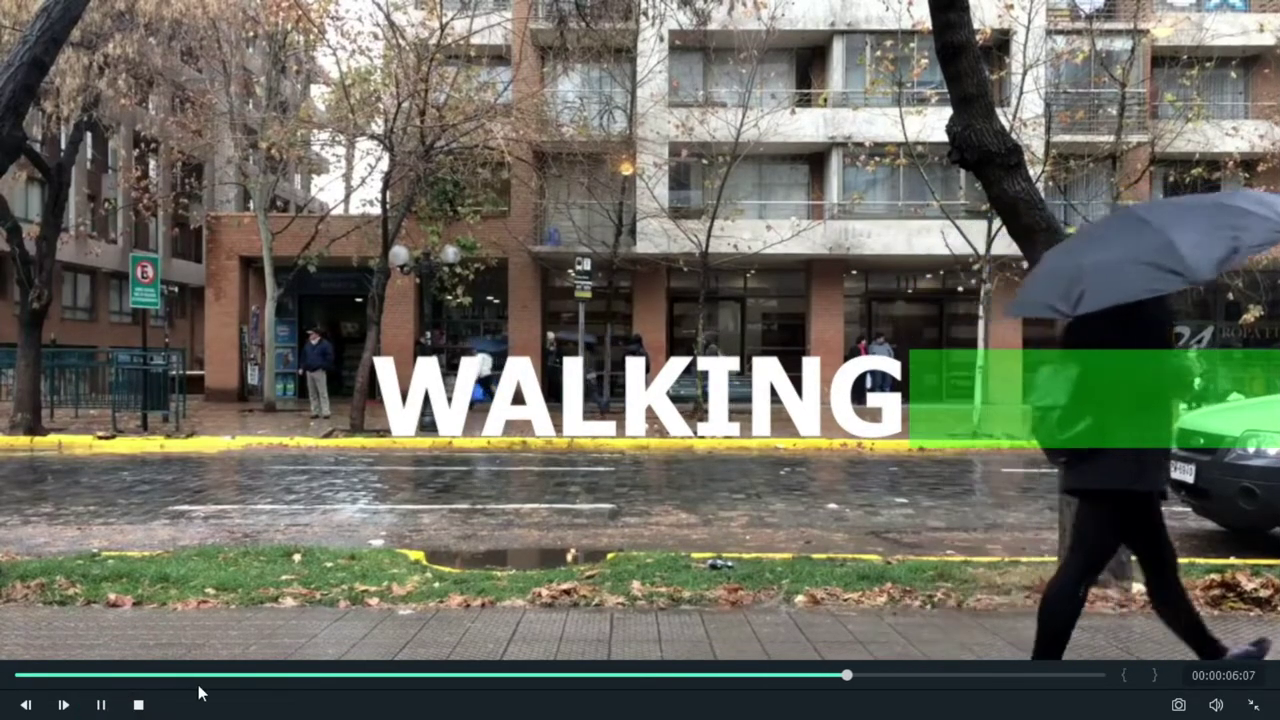
pyautogui.moveTo(197, 677); pyautogui.dragTo(325, 672)
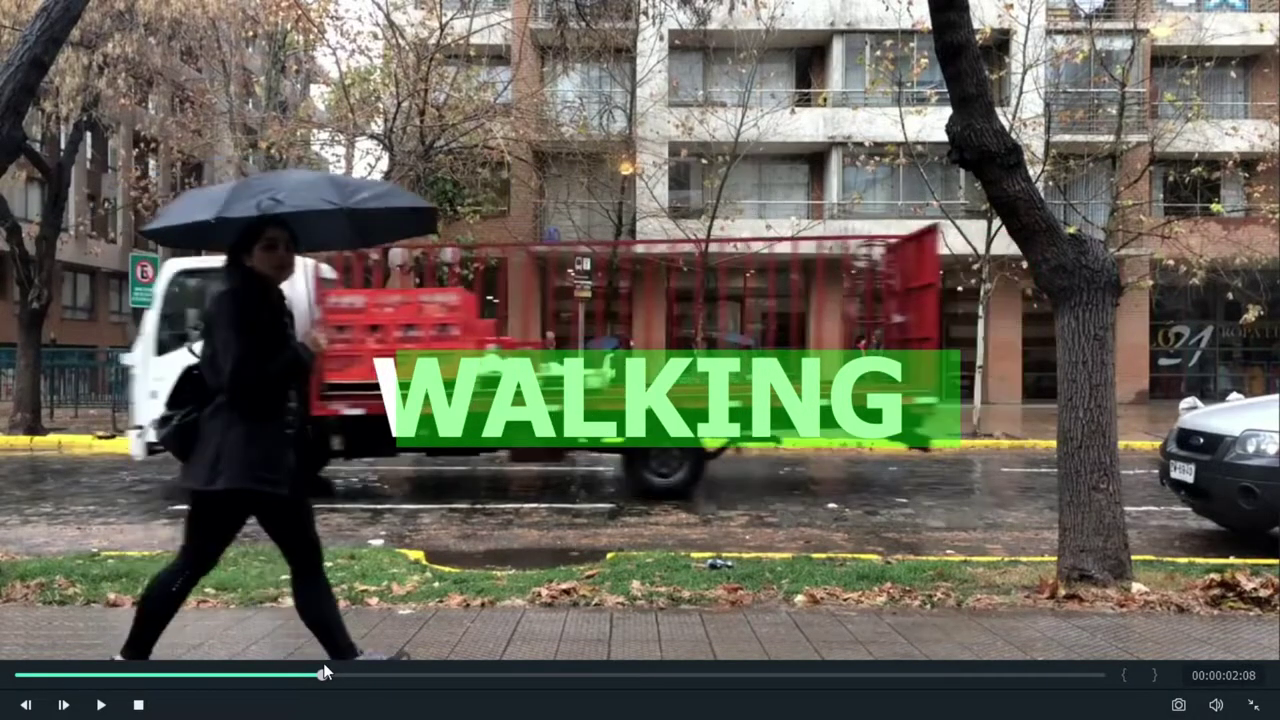
pyautogui.press('space')
pyautogui.click(515, 678)
pyautogui.moveTo(517, 683); pyautogui.dragTo(228, 680)
pyautogui.click(101, 704)
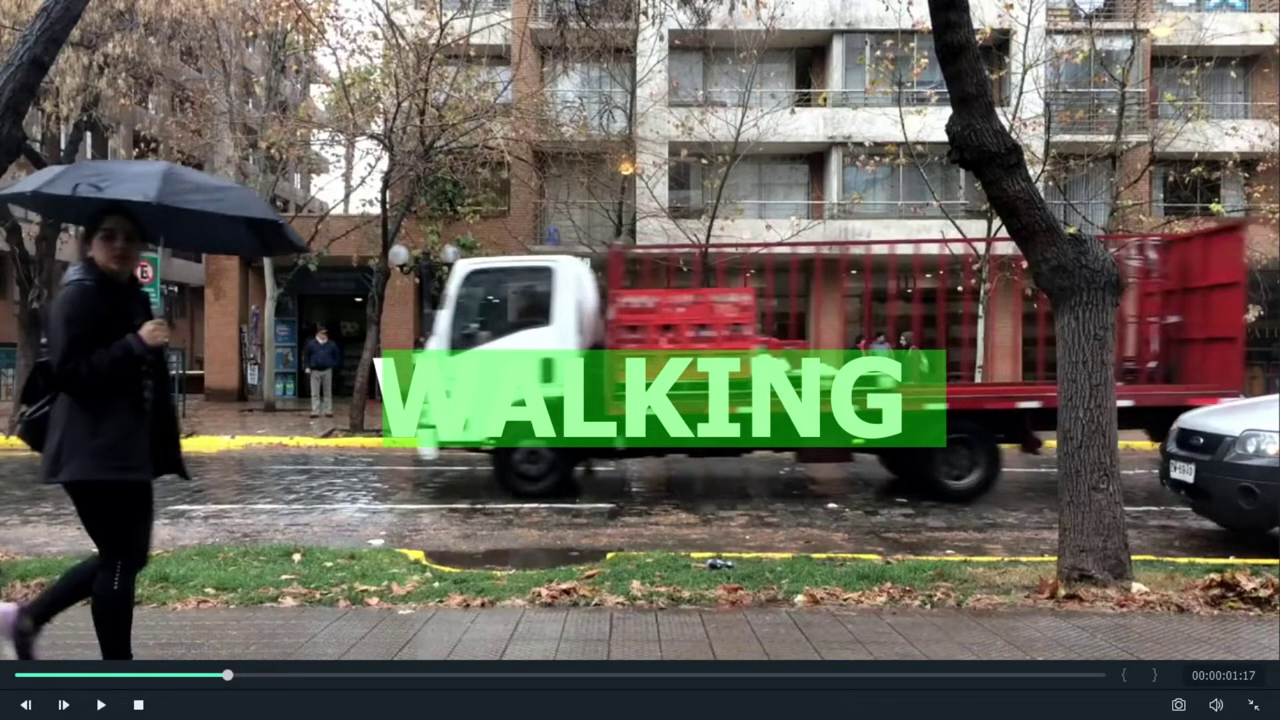
pyautogui.click(1254, 704)
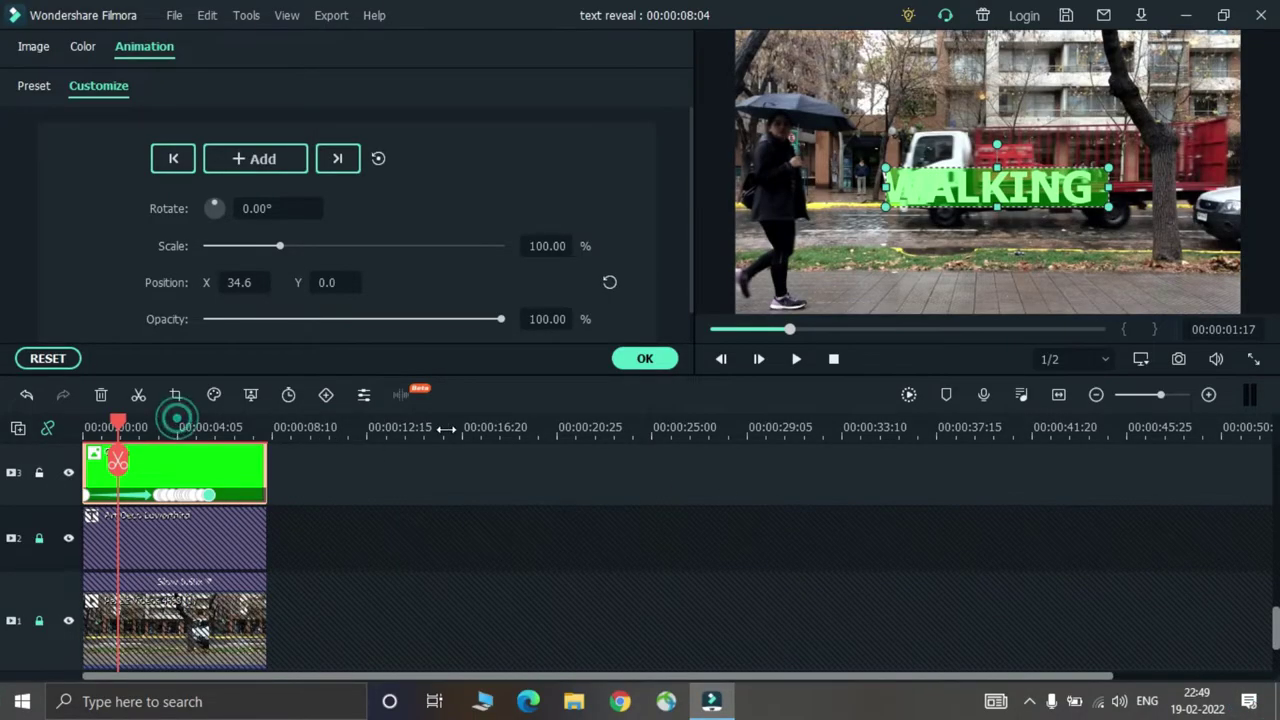
# Step: Keyframe the green bar at 00:00:01:26 with position X 25.2 so the letter W stays covered before the person arrives
pyautogui.moveTo(177, 428); pyautogui.dragTo(461, 428)
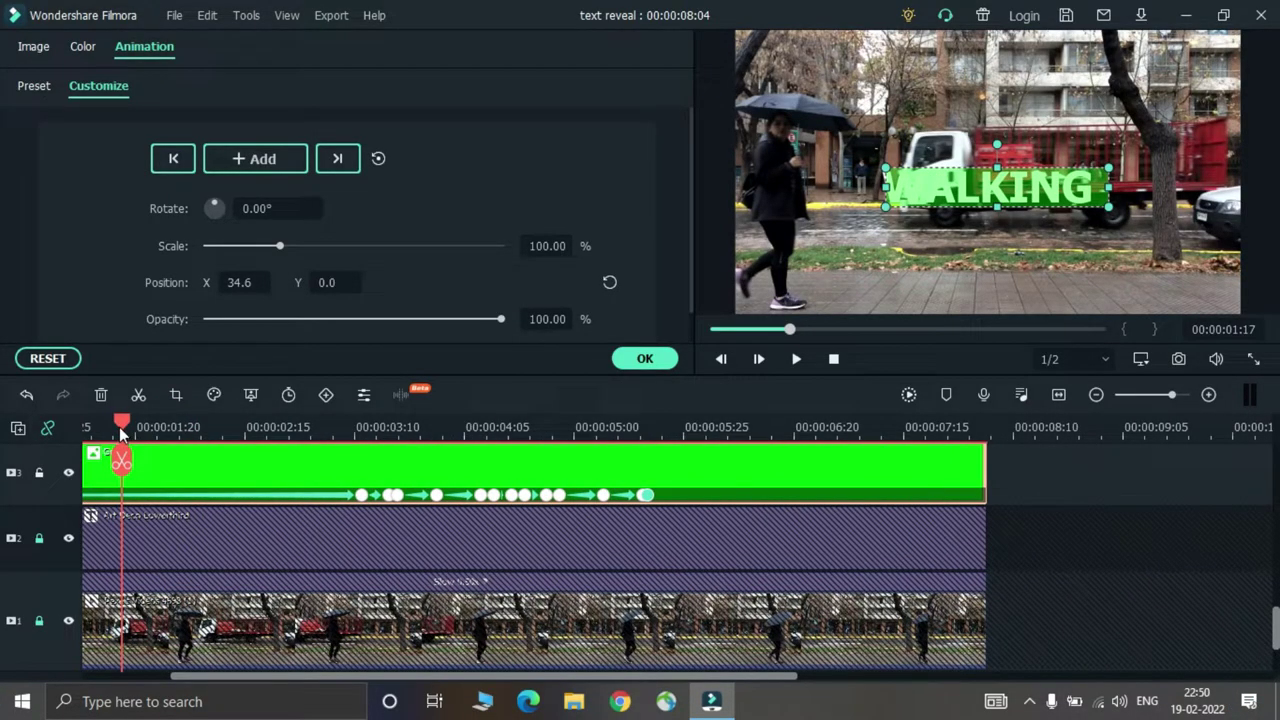
pyautogui.moveTo(121, 432); pyautogui.dragTo(165, 438)
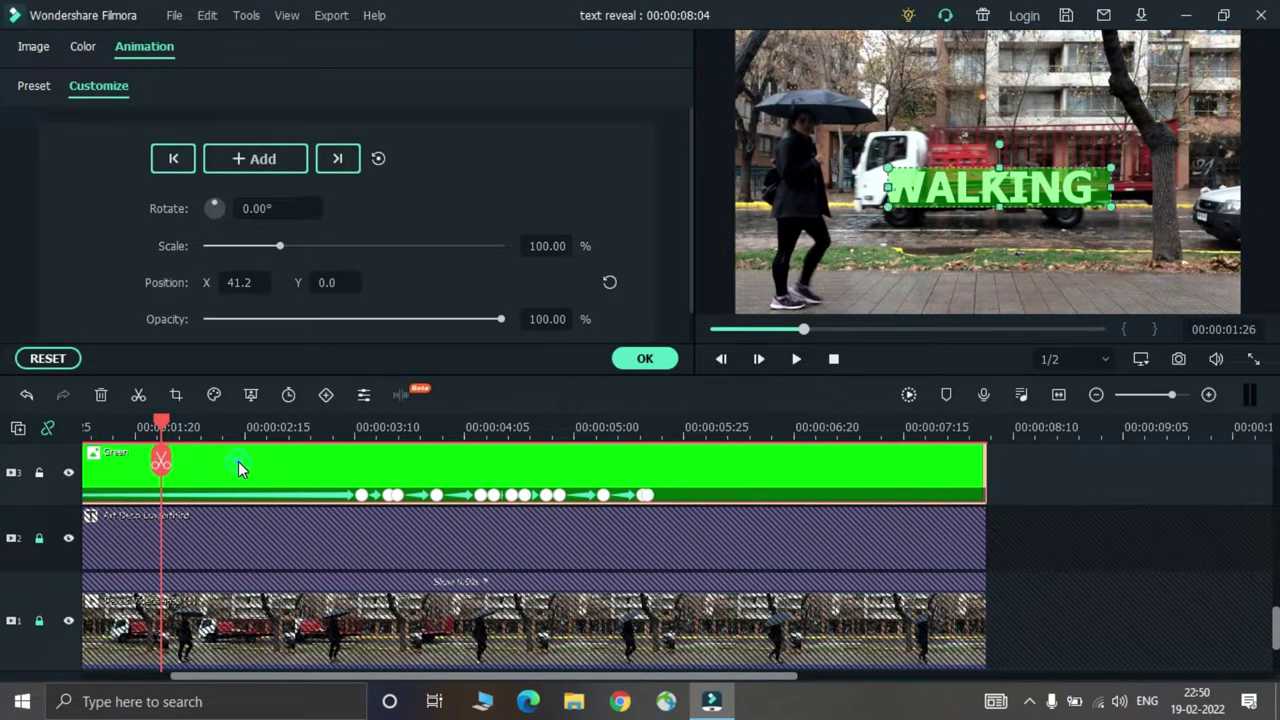
pyautogui.click(1142, 358)
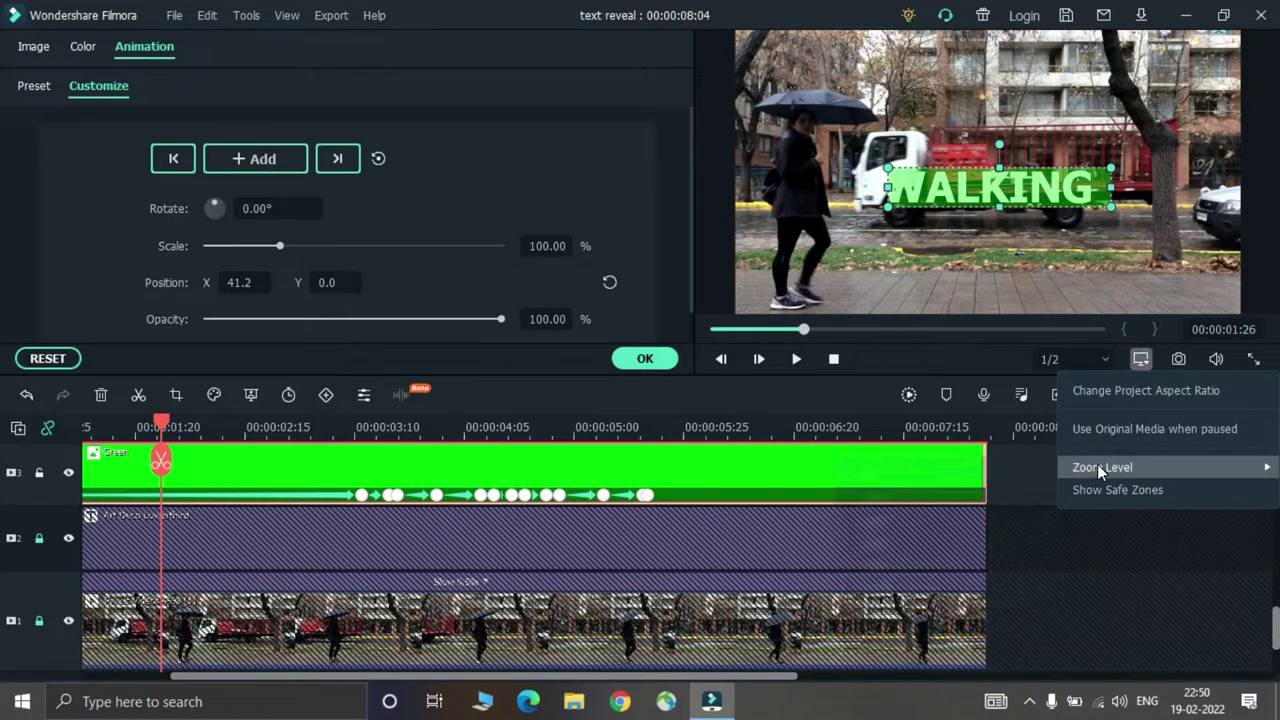
pyautogui.moveTo(1100, 467)
pyautogui.click(903, 572)
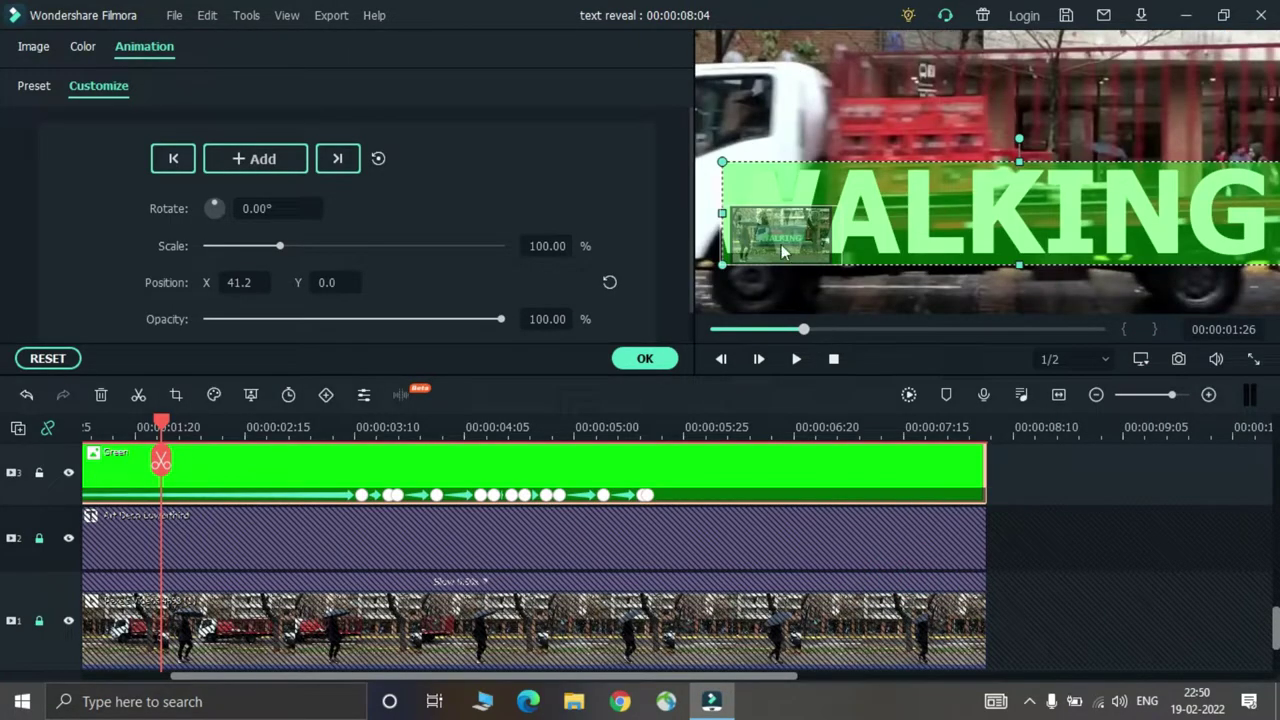
pyautogui.moveTo(782, 236); pyautogui.dragTo(754, 234)
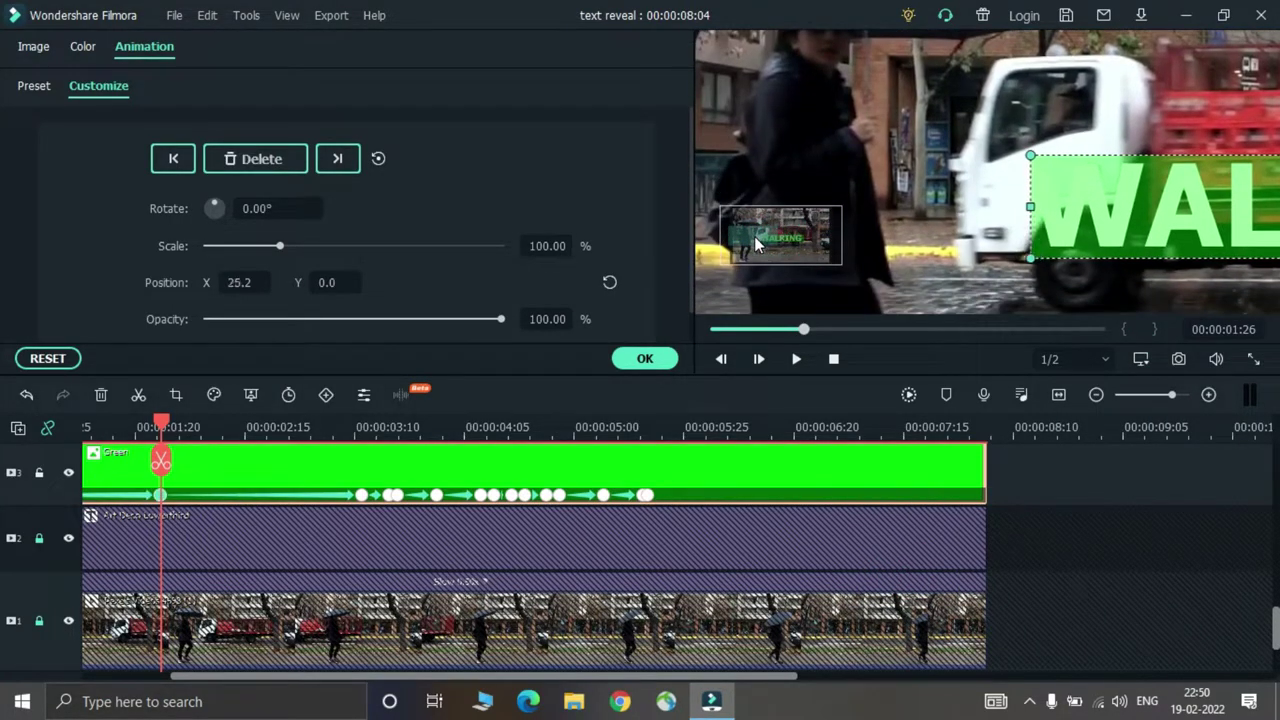
# Step: Add further keyframes as the person reaches the W, with position X 41.1 at 00:00:03:08, and review the reveal in full screen
pyautogui.click(135, 427)
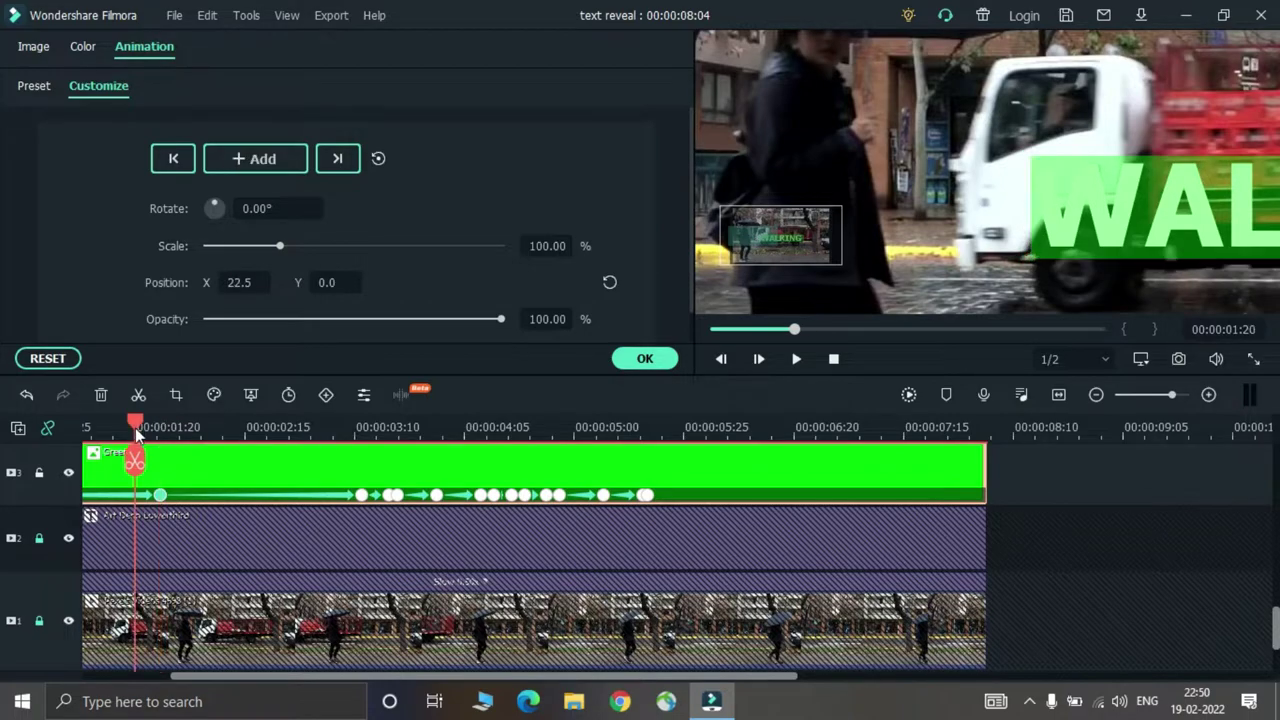
pyautogui.moveTo(140, 437); pyautogui.dragTo(350, 455)
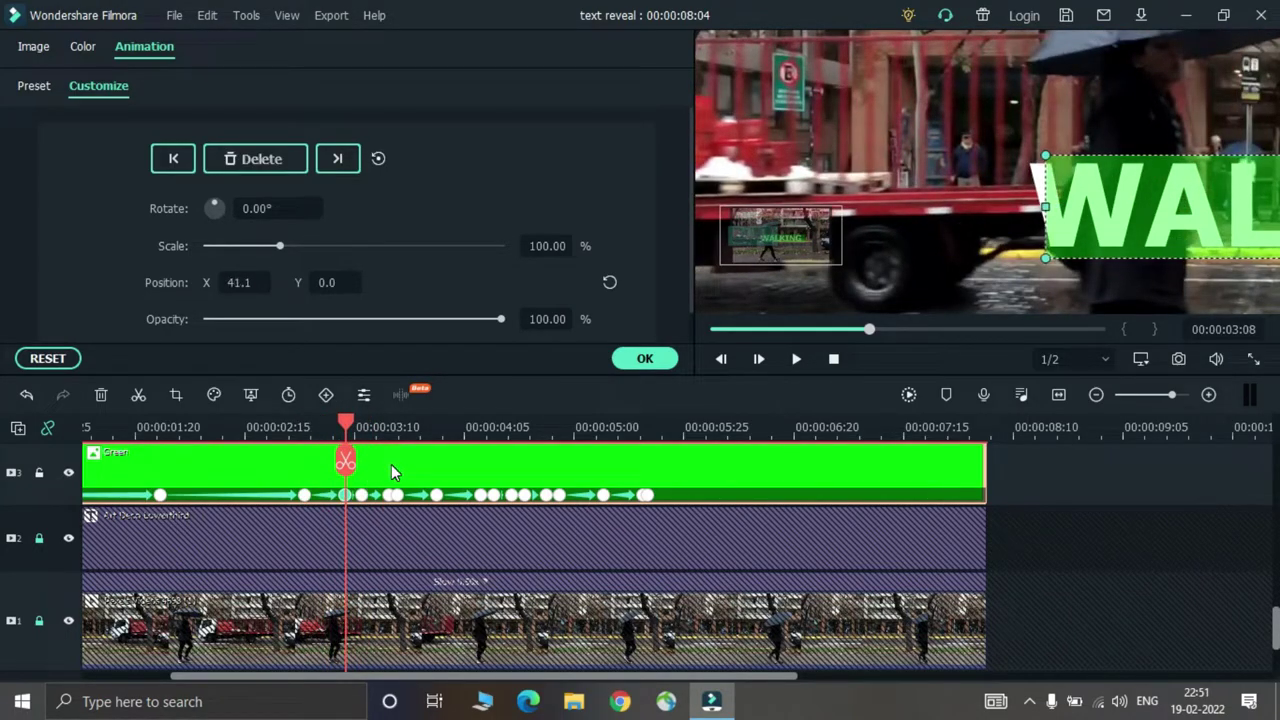
pyautogui.click(1253, 358)
pyautogui.moveTo(422, 682); pyautogui.dragTo(936, 700)
pyautogui.press('Escape')
# Step: Set the green bar's opacity to 100% and fit the whole frame in the preview
pyautogui.click(482, 427)
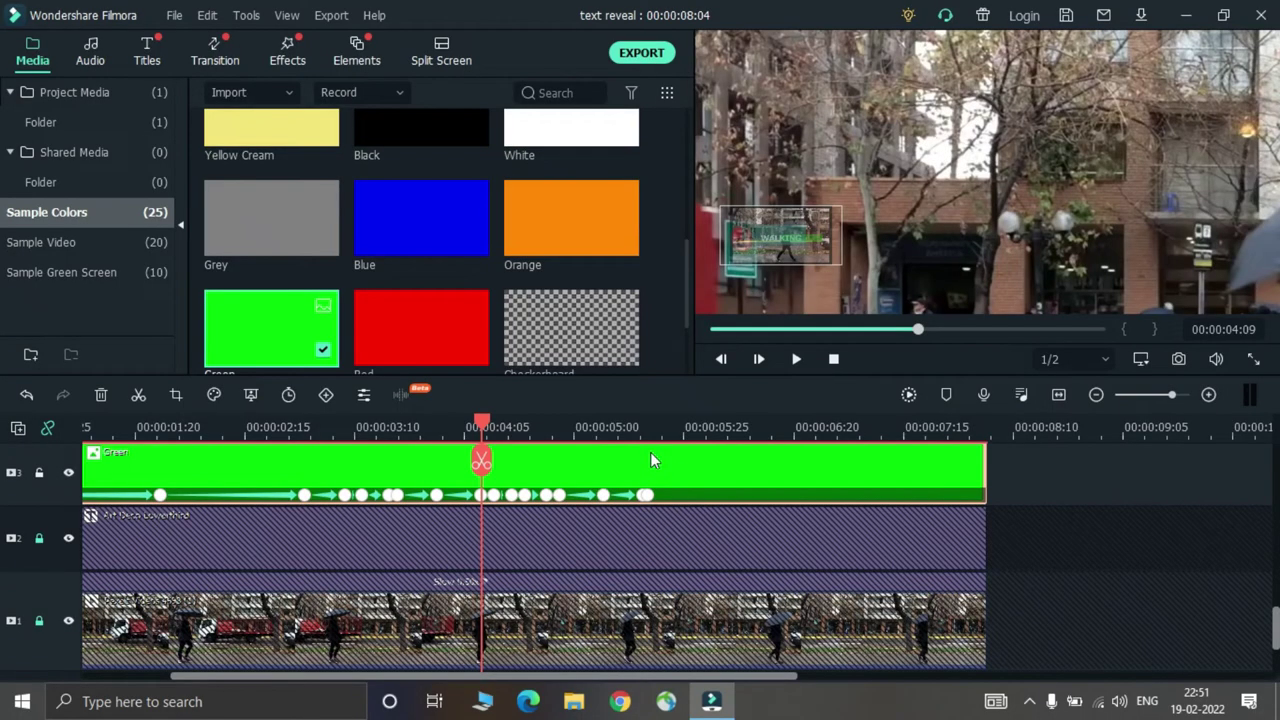
pyautogui.doubleClick(538, 470)
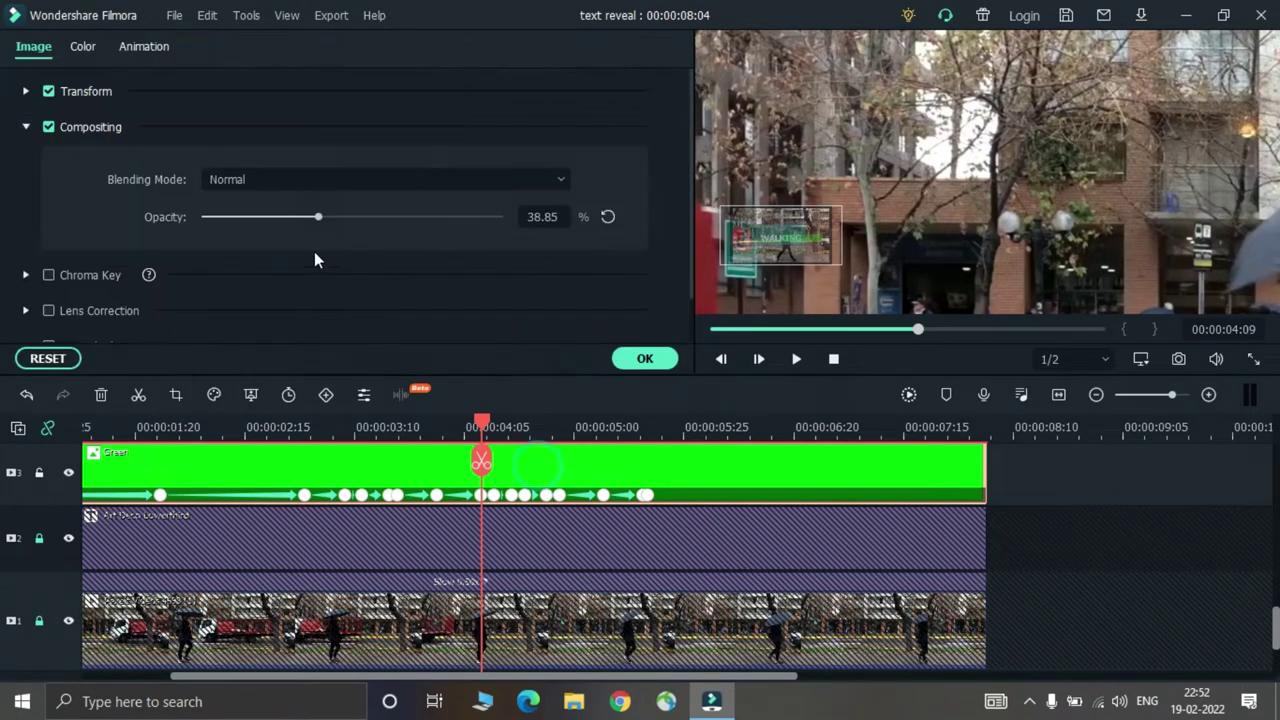
pyautogui.moveTo(403, 232); pyautogui.dragTo(591, 250)
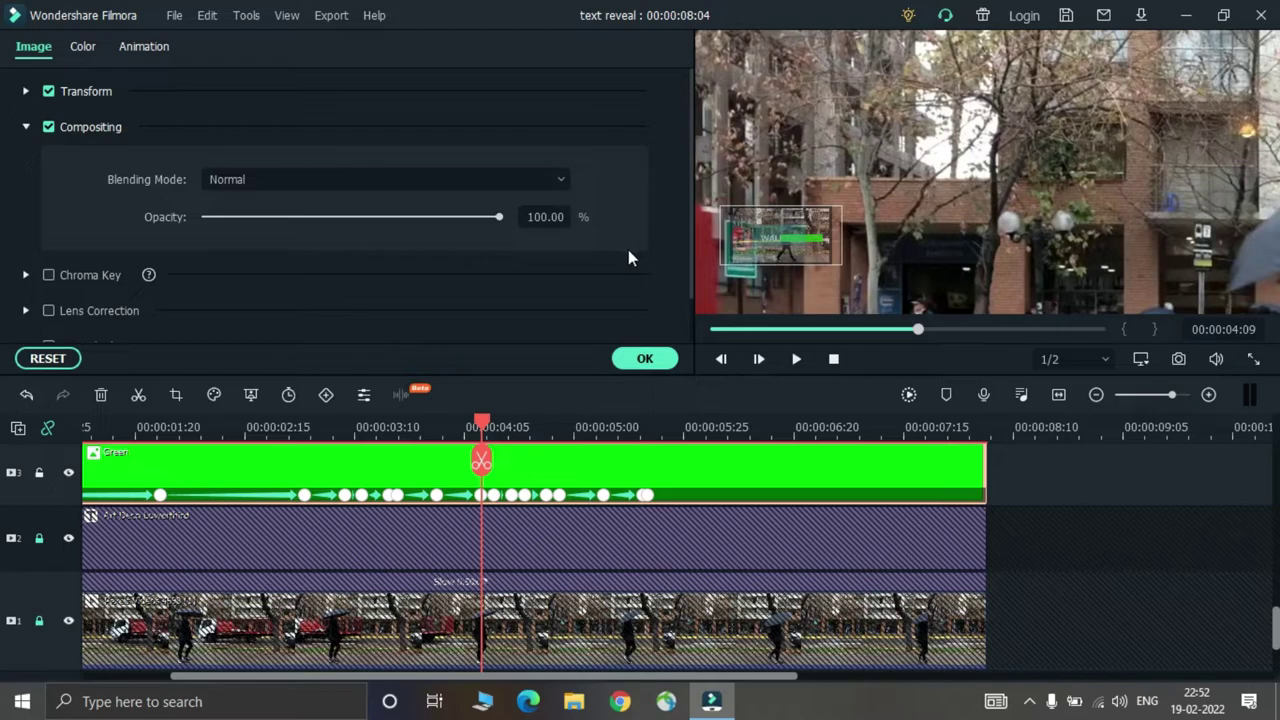
pyautogui.scroll(-1, 490, 430)
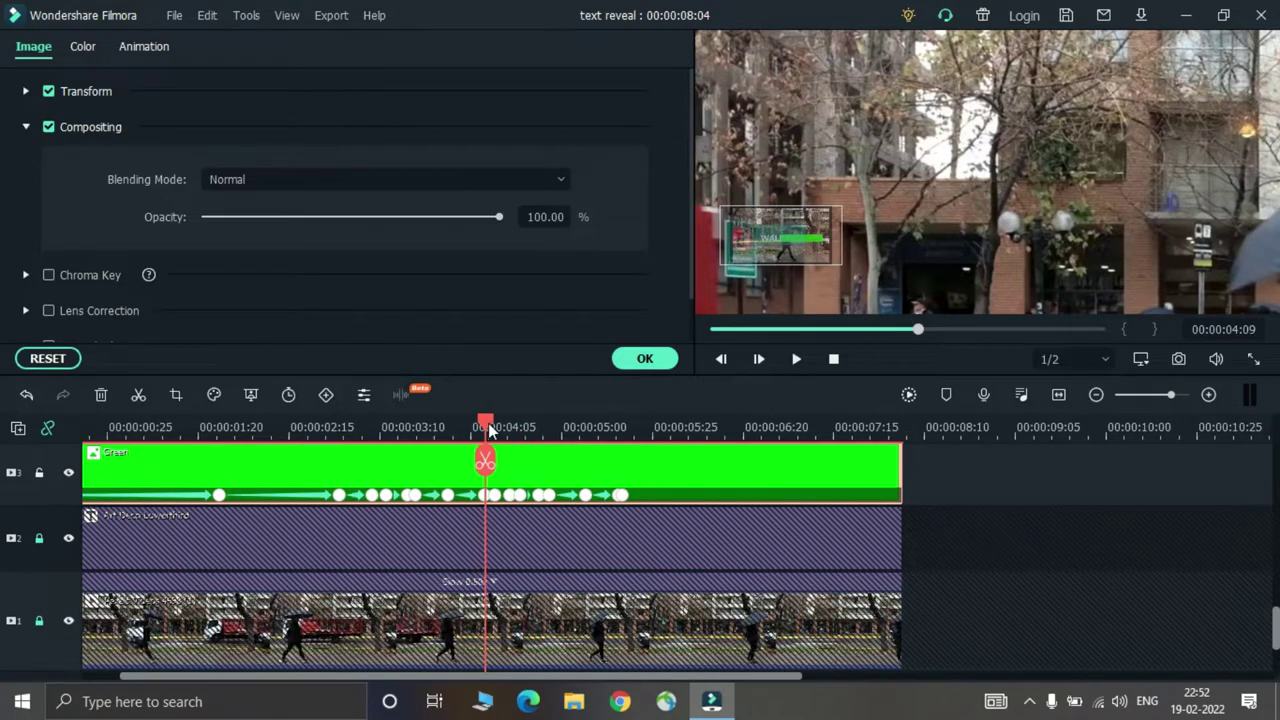
pyautogui.click(1143, 359)
pyautogui.click(1123, 459)
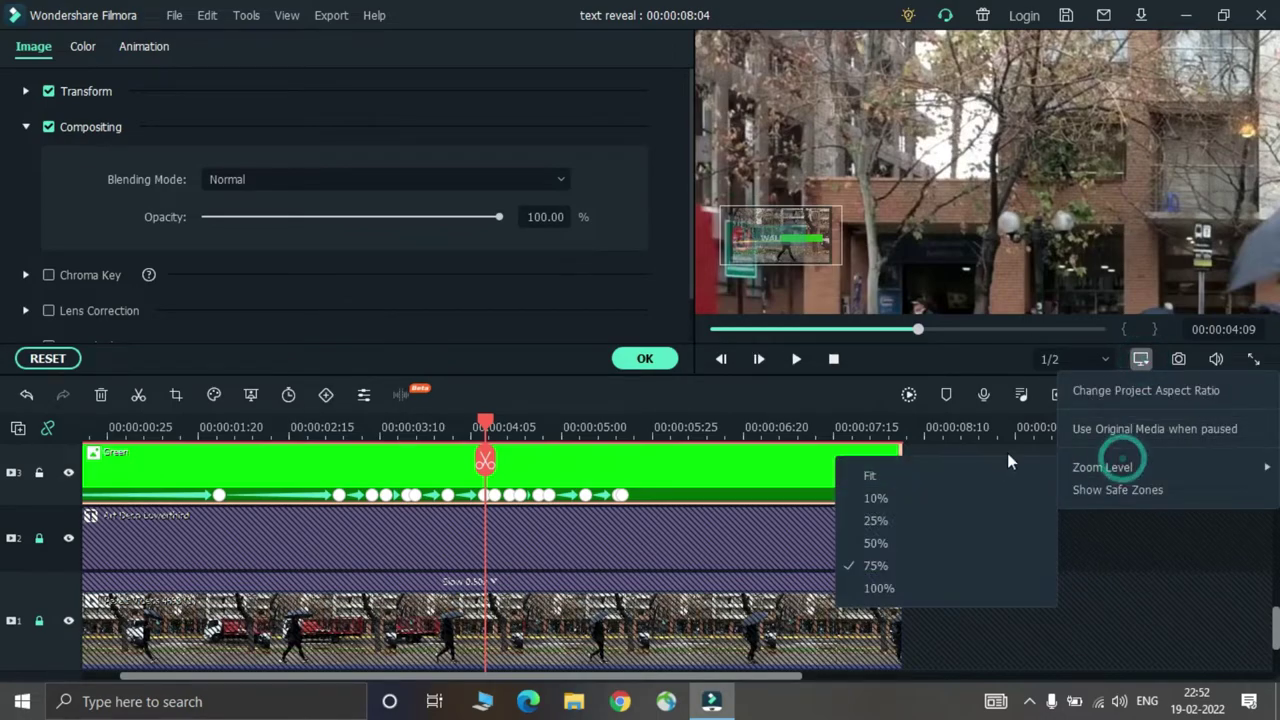
pyautogui.click(963, 478)
pyautogui.moveTo(490, 432); pyautogui.dragTo(88, 427)
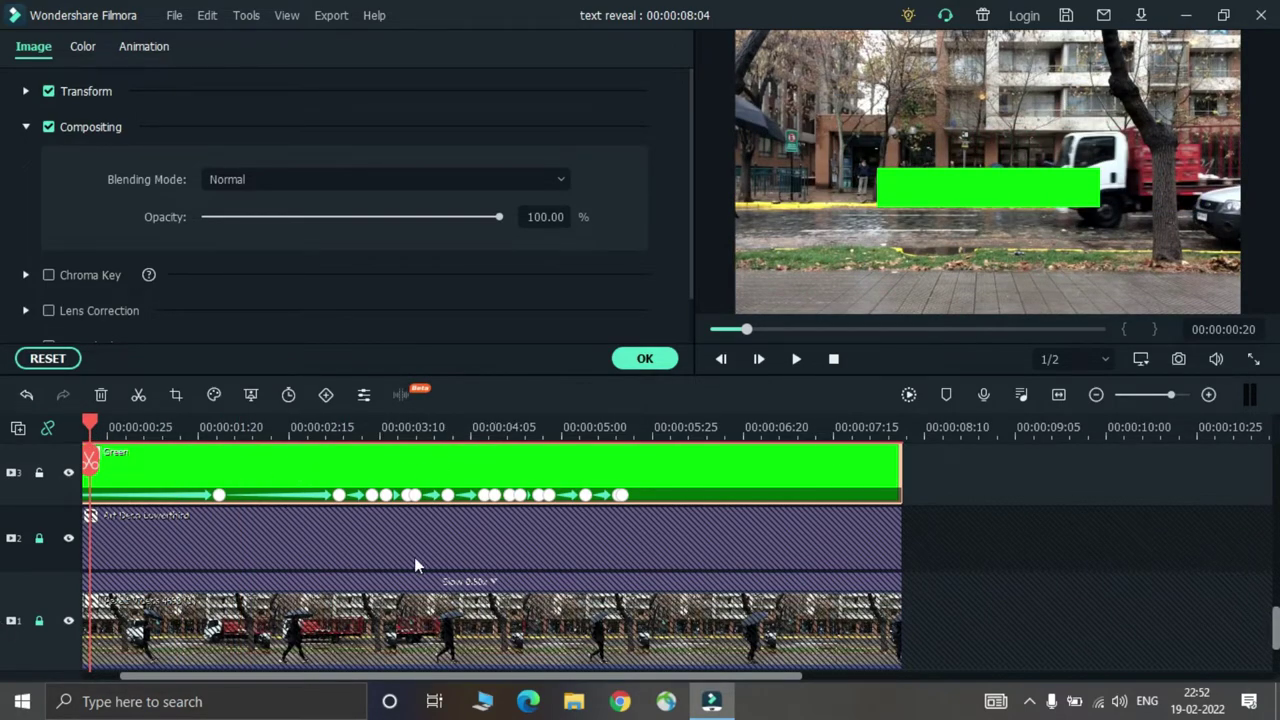
# Step: Unlock the title track, move the bar and title up one track, and place a Green sample colour clip beneath, extended to their full length
pyautogui.click(40, 543)
pyautogui.click(885, 550)
pyautogui.moveTo(977, 554); pyautogui.dragTo(758, 472)
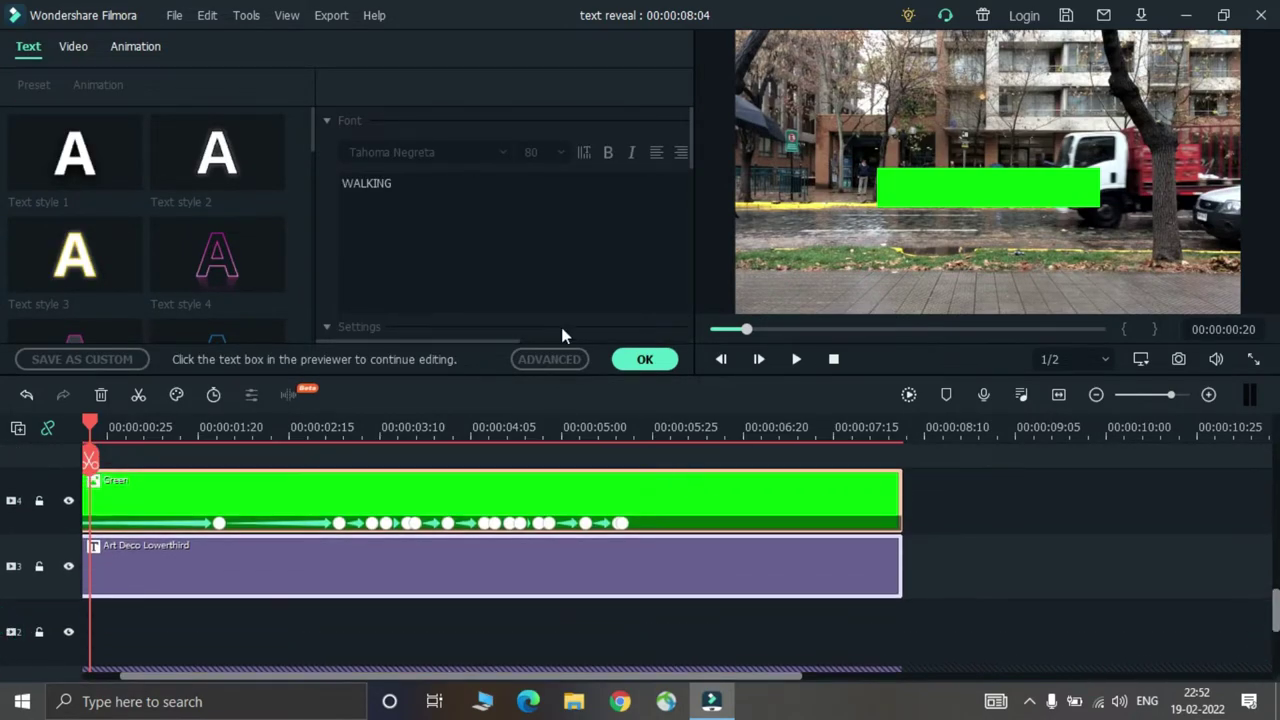
pyautogui.click(630, 362)
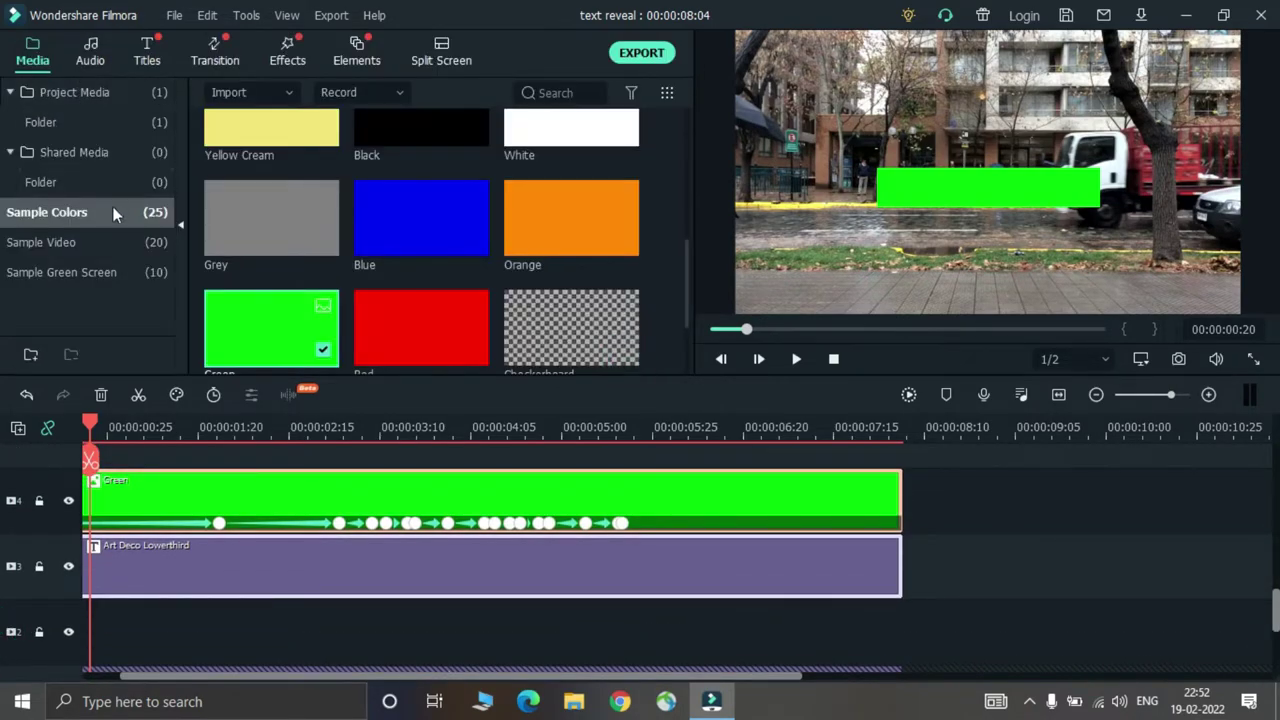
pyautogui.moveTo(271, 328); pyautogui.dragTo(365, 650)
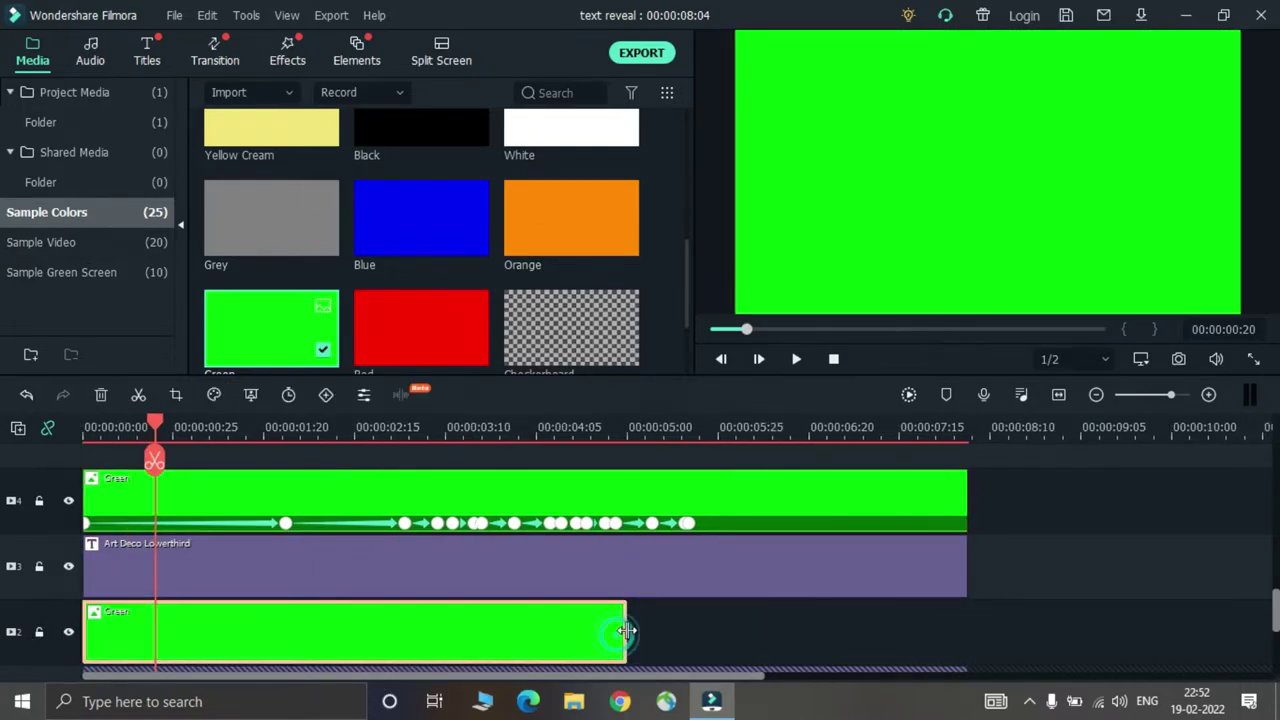
pyautogui.moveTo(650, 630); pyautogui.dragTo(969, 557)
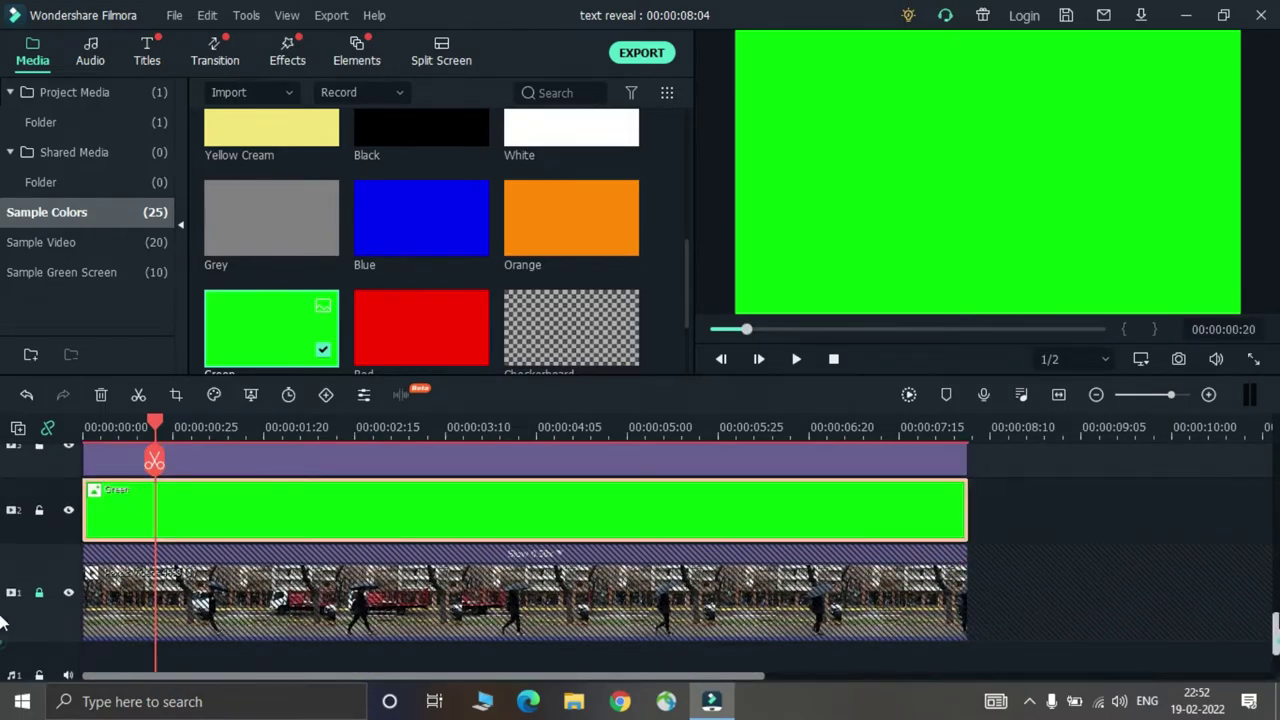
# Step: Export the green-screen title animation as text reveal2.mp4 and clear the green and title clips above the street footage
pyautogui.scroll(3, 1275, 630)
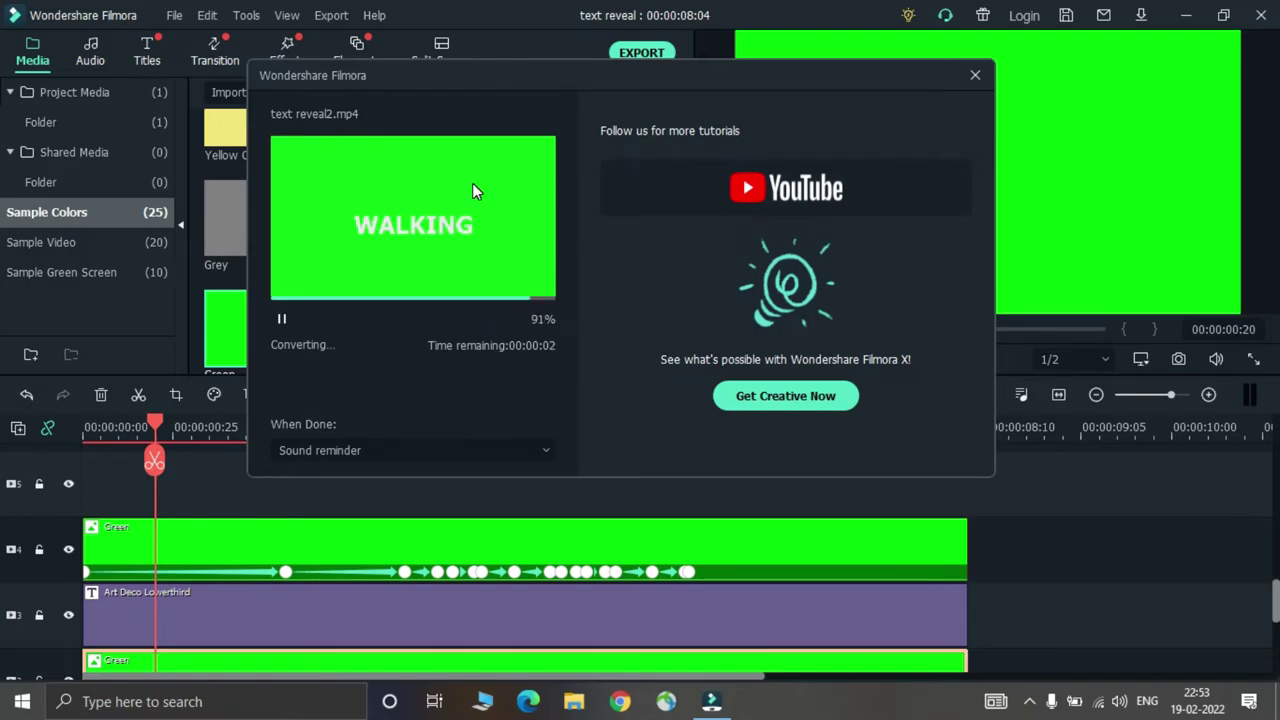
pyautogui.click(486, 447)
pyautogui.moveTo(985, 557); pyautogui.dragTo(557, 663)
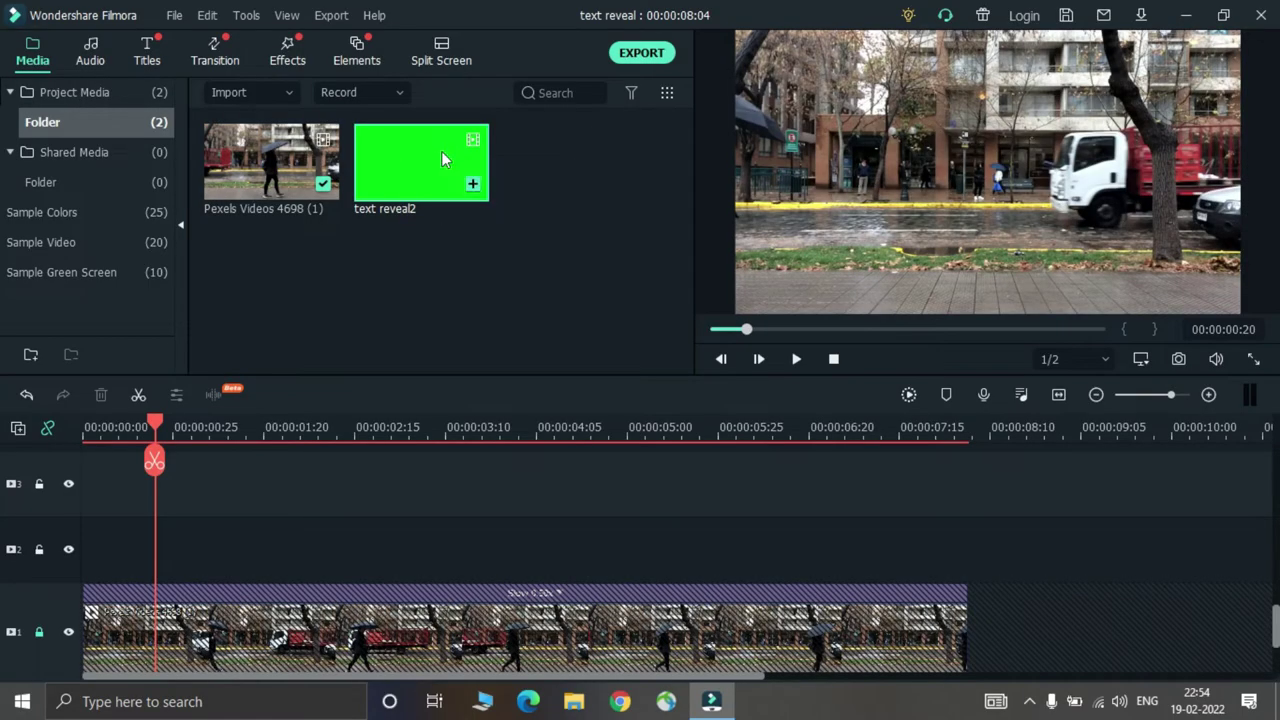
# Step: Place the text reveal2 clip on track 2 from the timeline start and enable Chroma Key on it with green as the key colour
pyautogui.moveTo(470, 183); pyautogui.dragTo(32, 584)
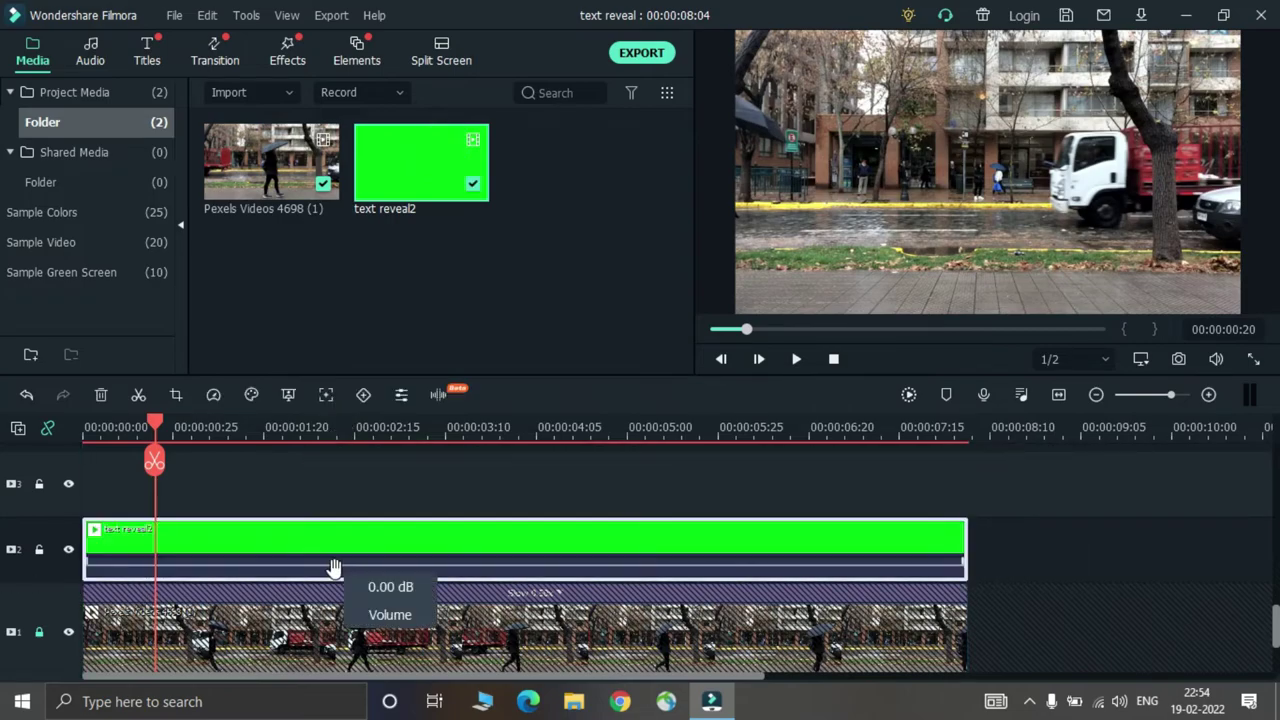
pyautogui.doubleClick(318, 549)
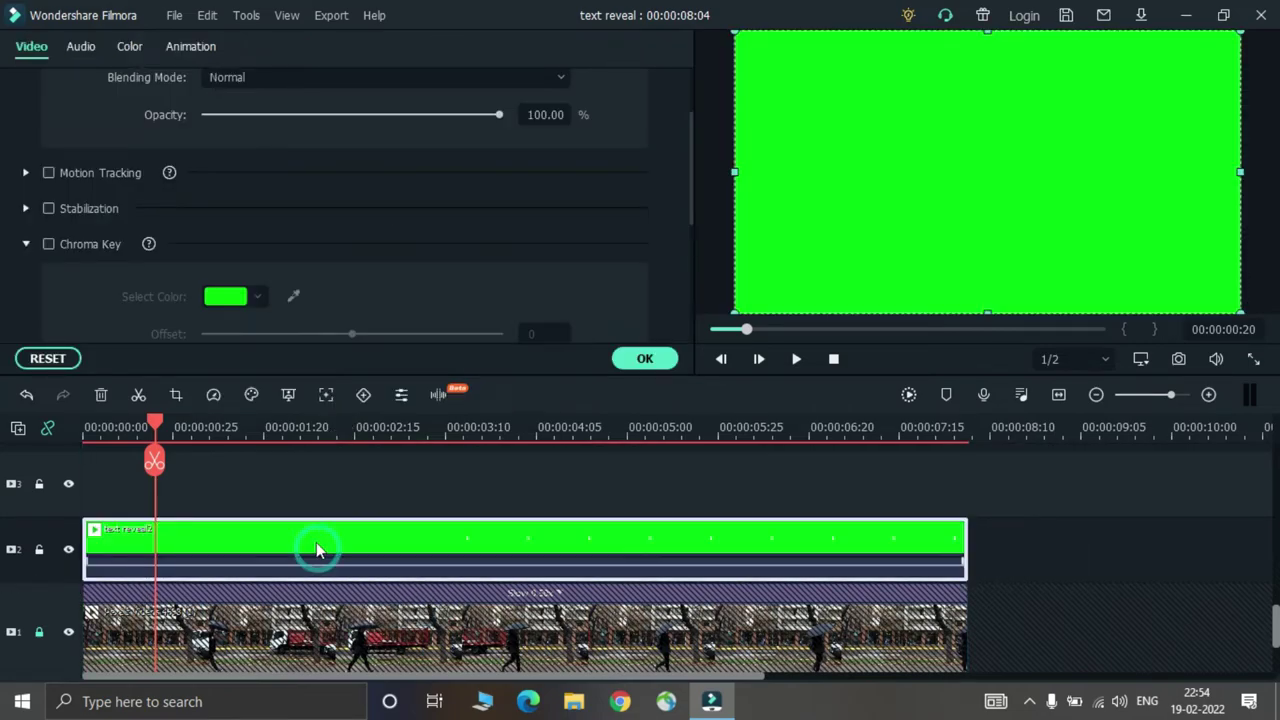
pyautogui.click(49, 244)
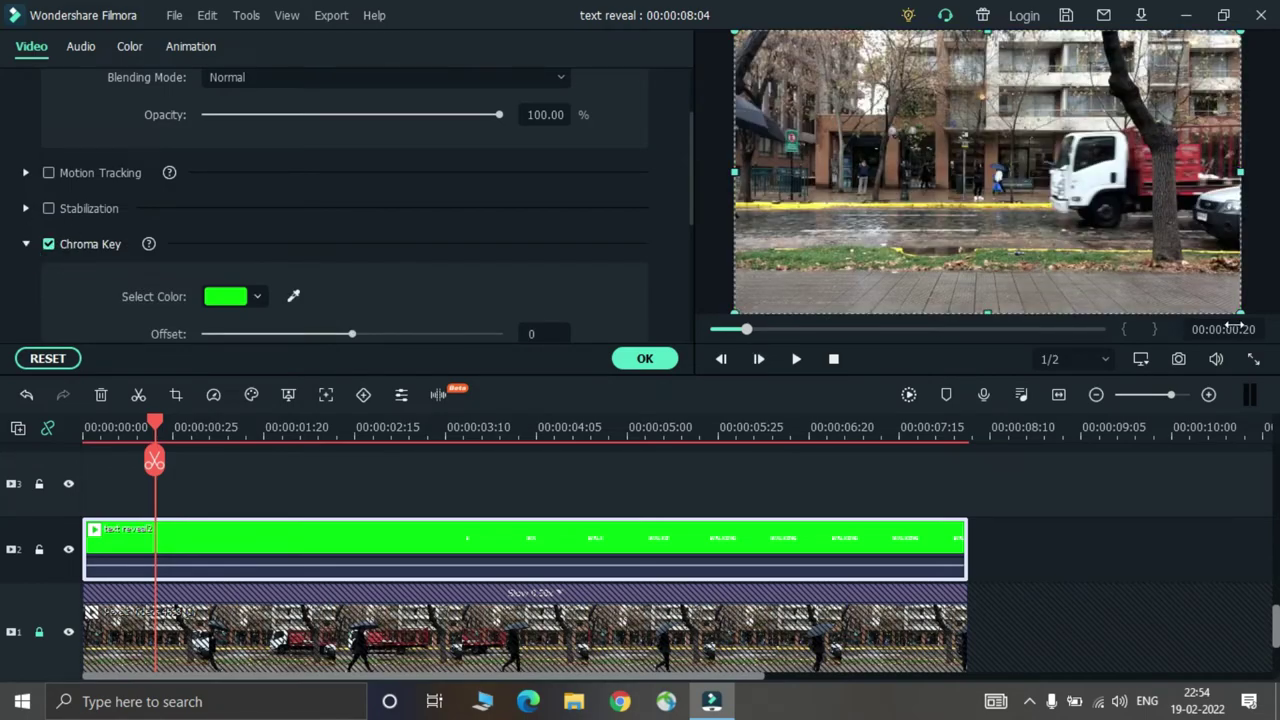
# Step: Play the keyed title reveal over the street footage in full screen
pyautogui.click(1253, 358)
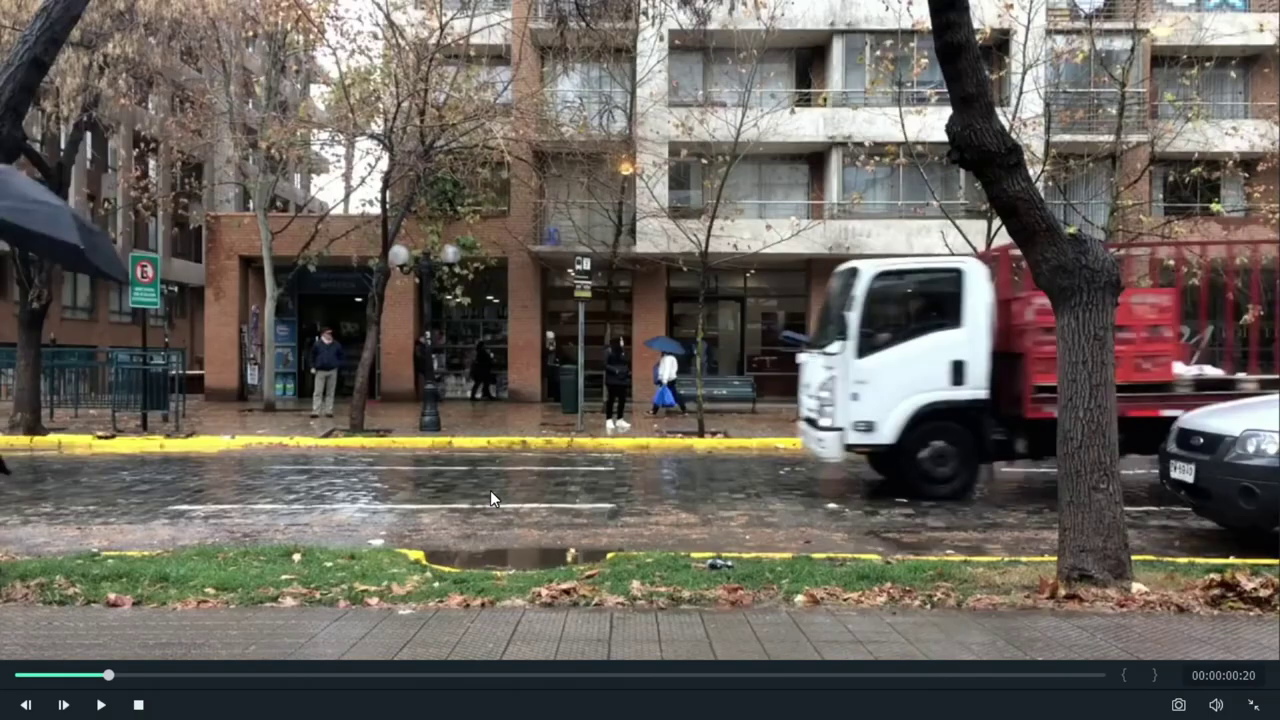
pyautogui.click(99, 704)
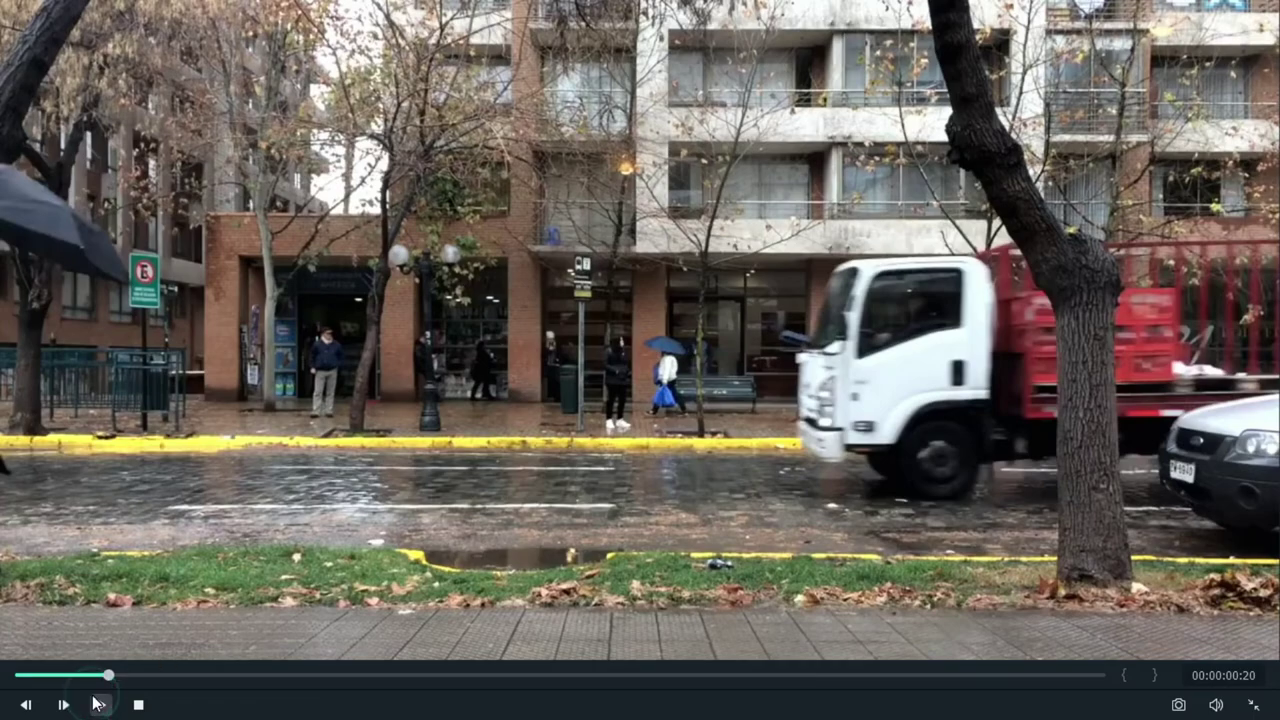